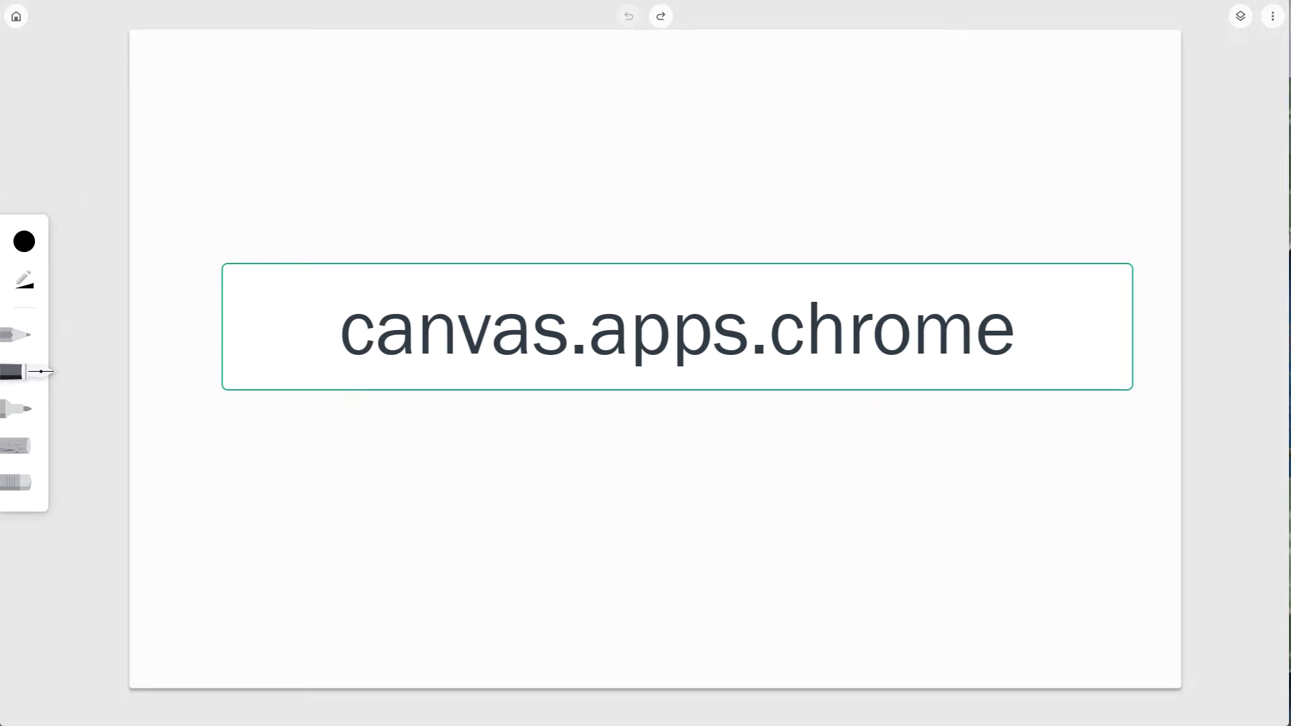
Show the layers list and bring up the three-dot menu with Save as image.
left_click(1243, 17)
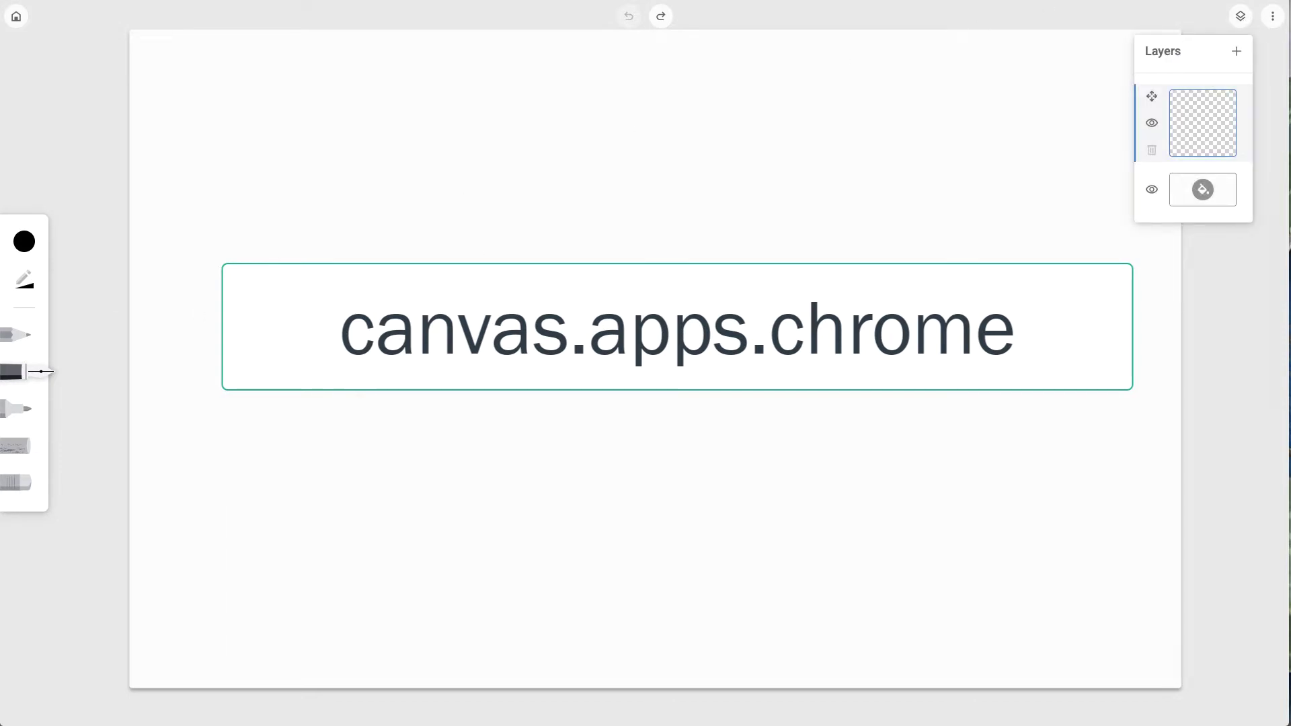
left_click(1266, 20)
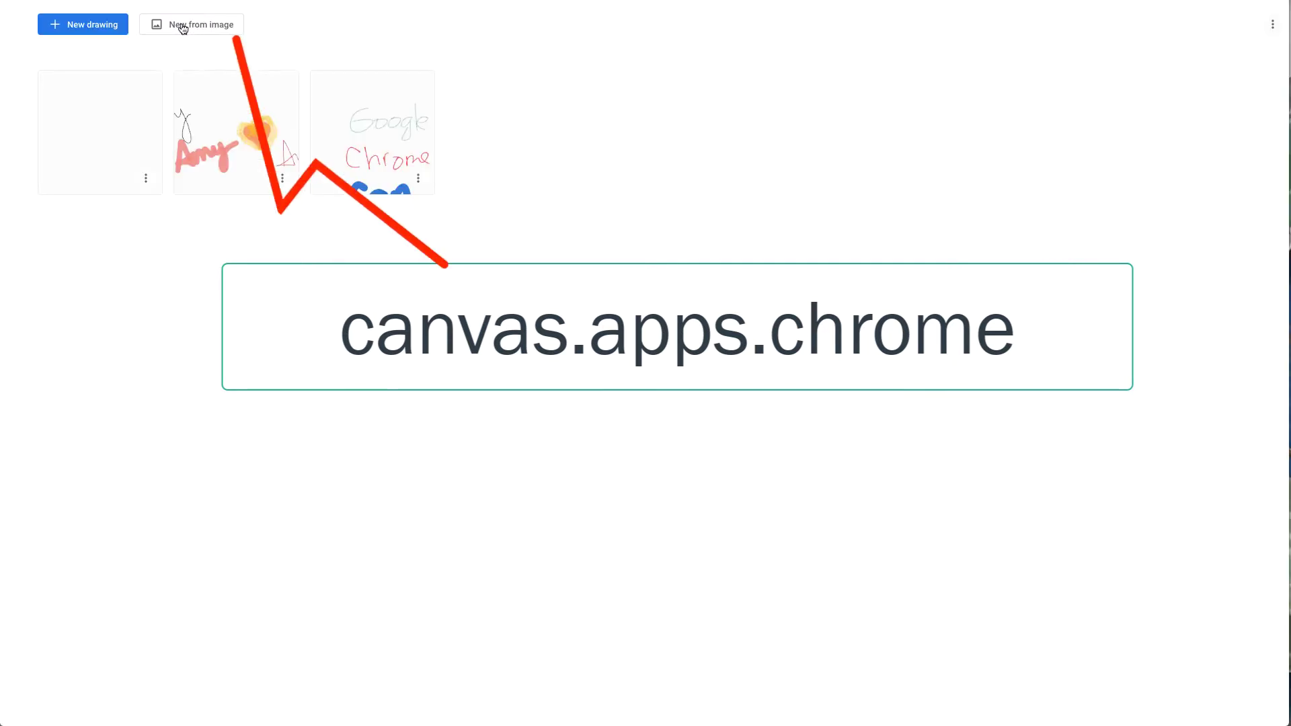
Create a new drawing from the photo 2020-02-15.jpg.
left_click(213, 27)
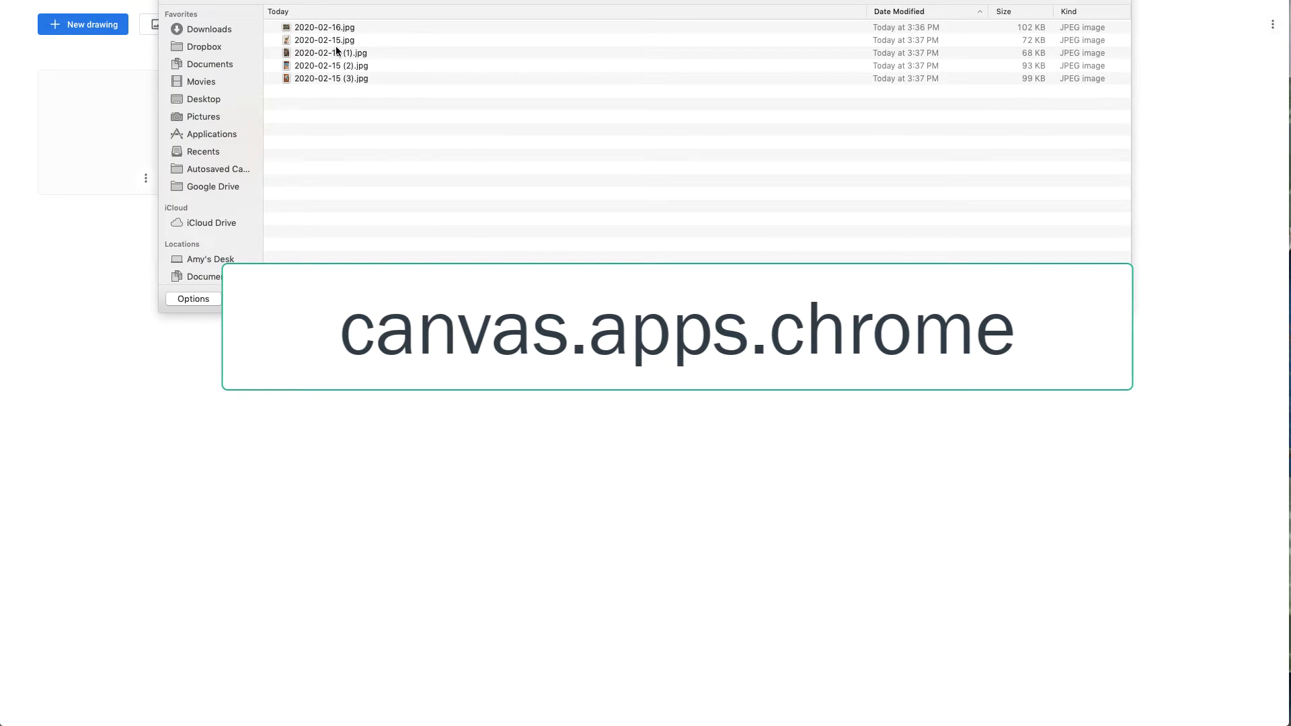
left_click(335, 43)
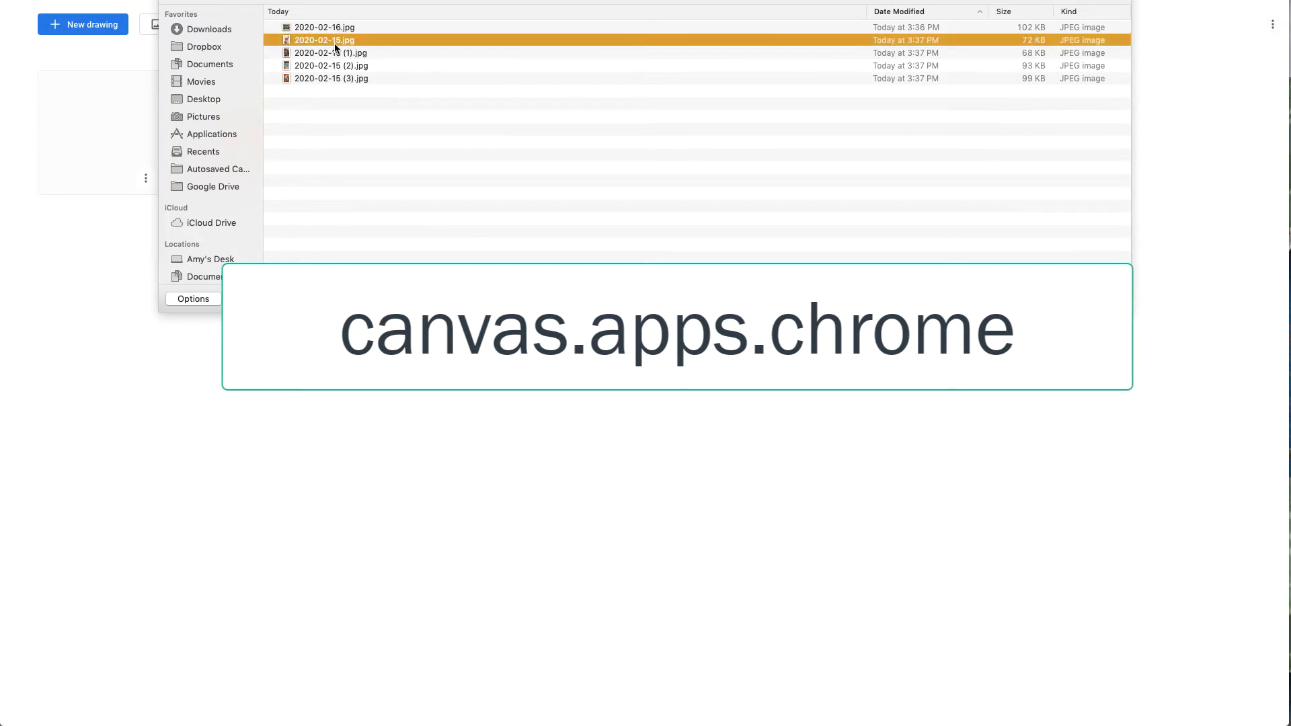
double_click(335, 43)
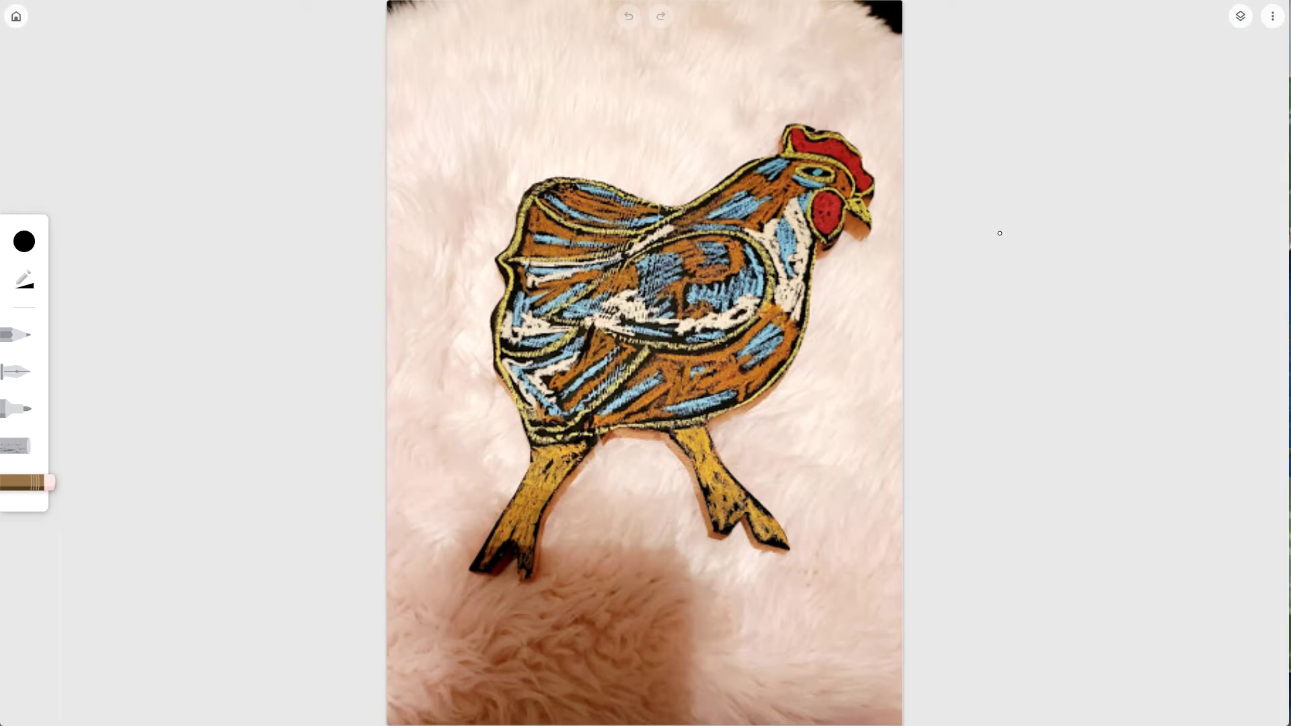
Set the pencil stroke size to 54, write the C of Chicken above the rooster, and undo a bad stroke.
left_click(25, 334)
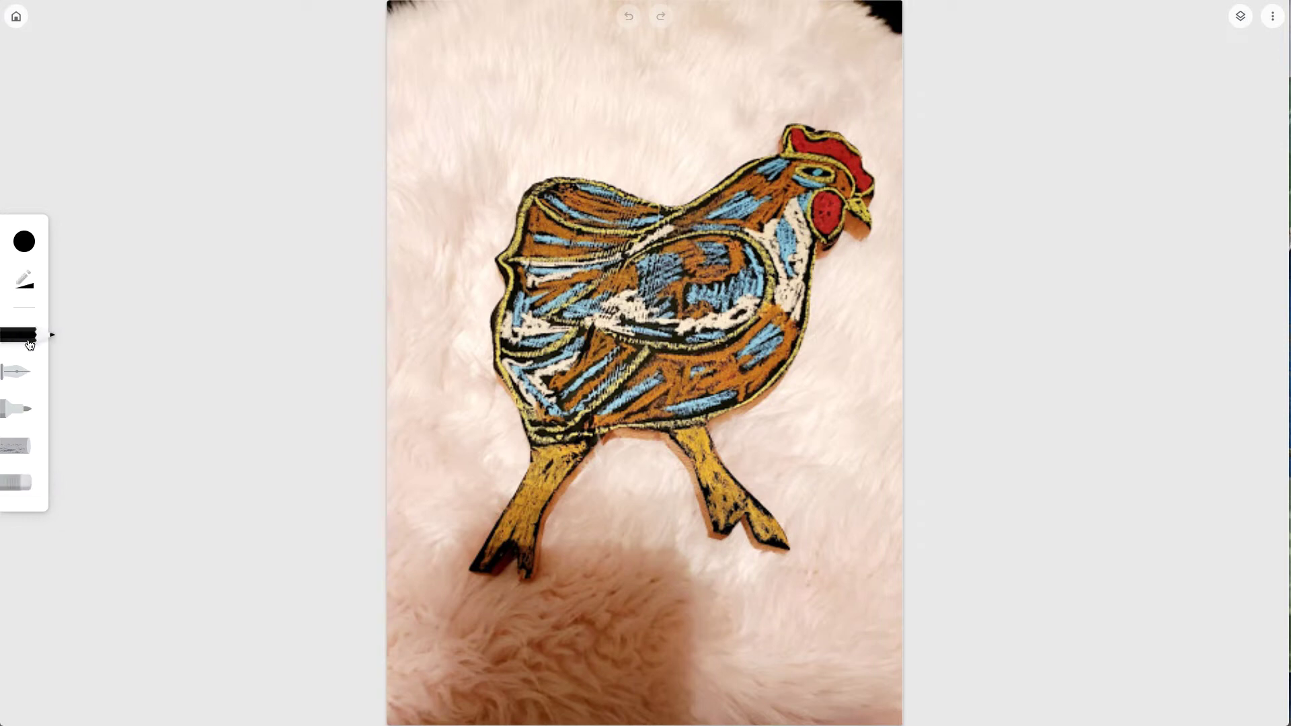
left_click(27, 247)
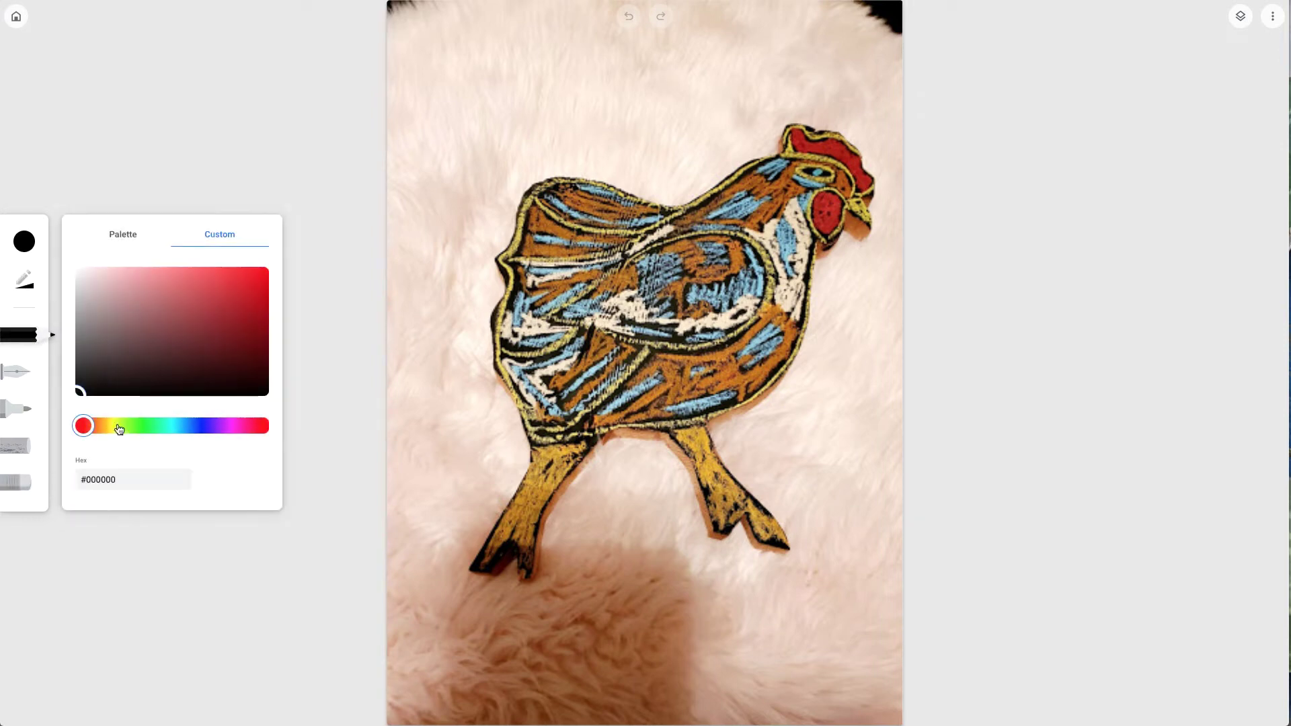
left_click(24, 280)
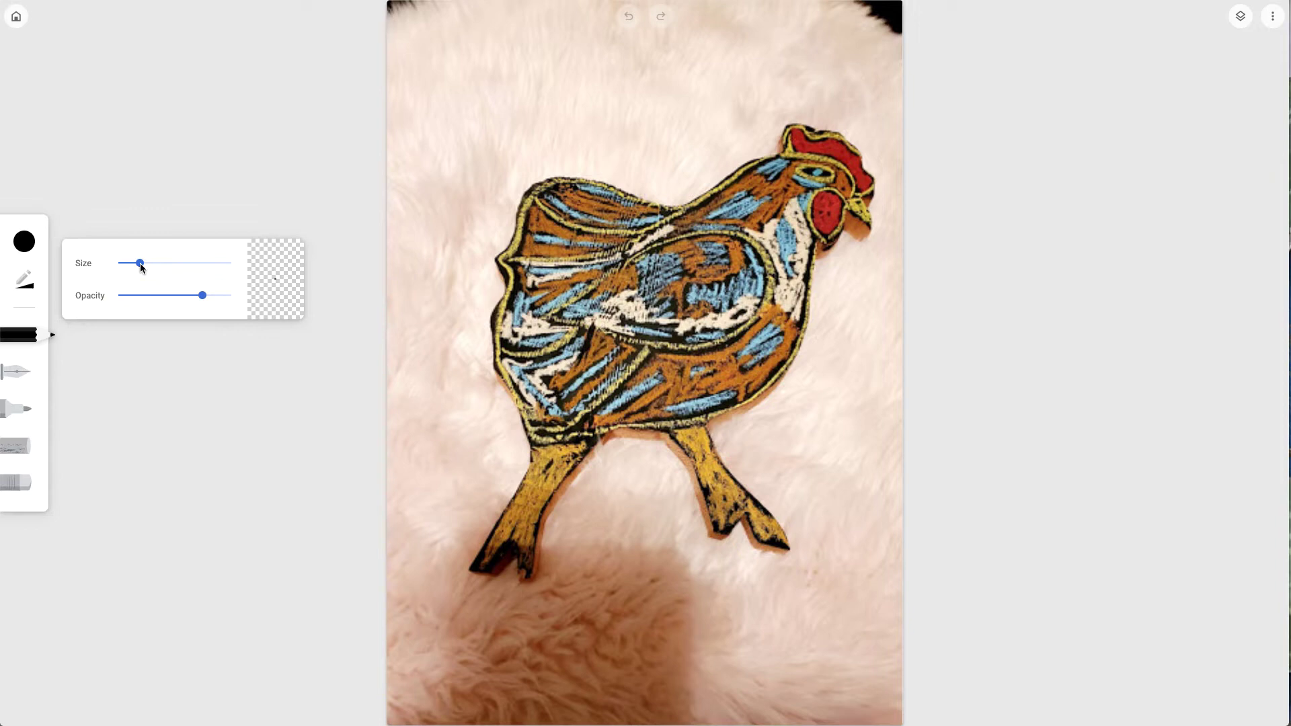
left_click_drag(141, 263, 180, 263)
left_click(425, 120)
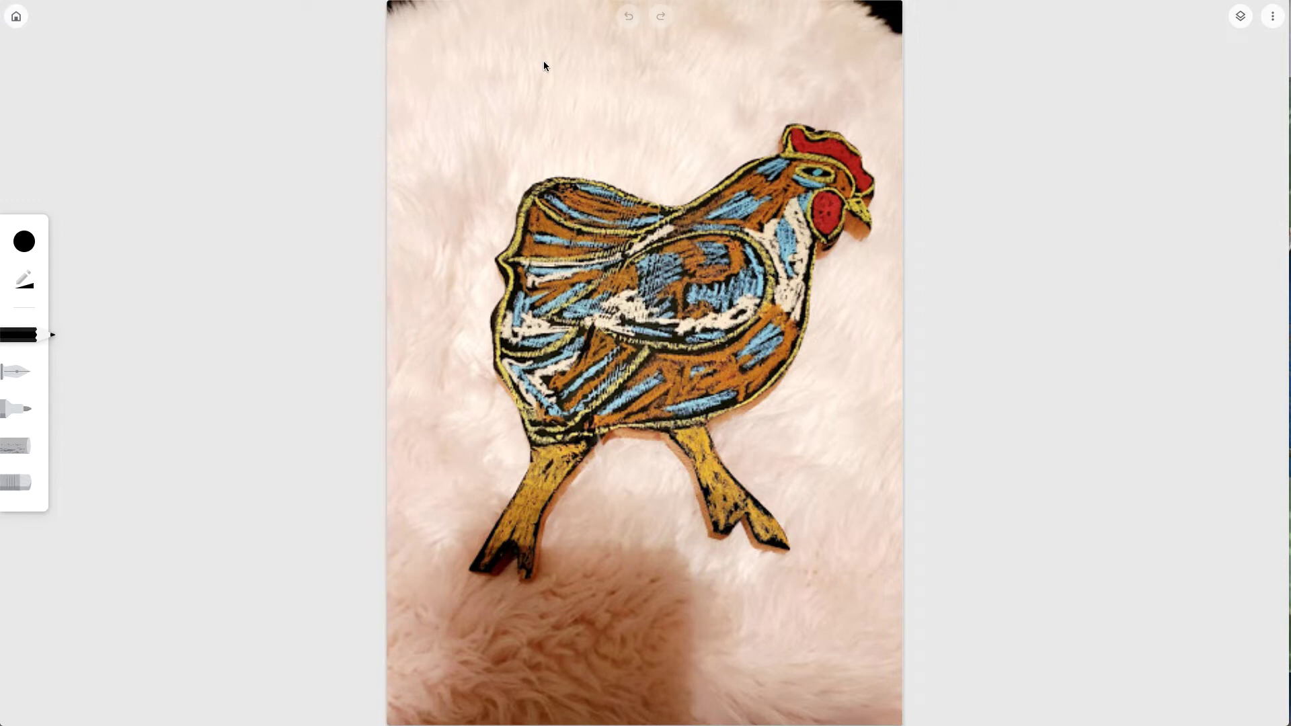
mouse_move(544, 48)
left_mouse_down()
mouse_move(578, 43)
mouse_move(563, 105)
mouse_move(569, 70)
mouse_move(584, 98)
mouse_move(623, 72)
left_mouse_up()
left_click(628, 15)
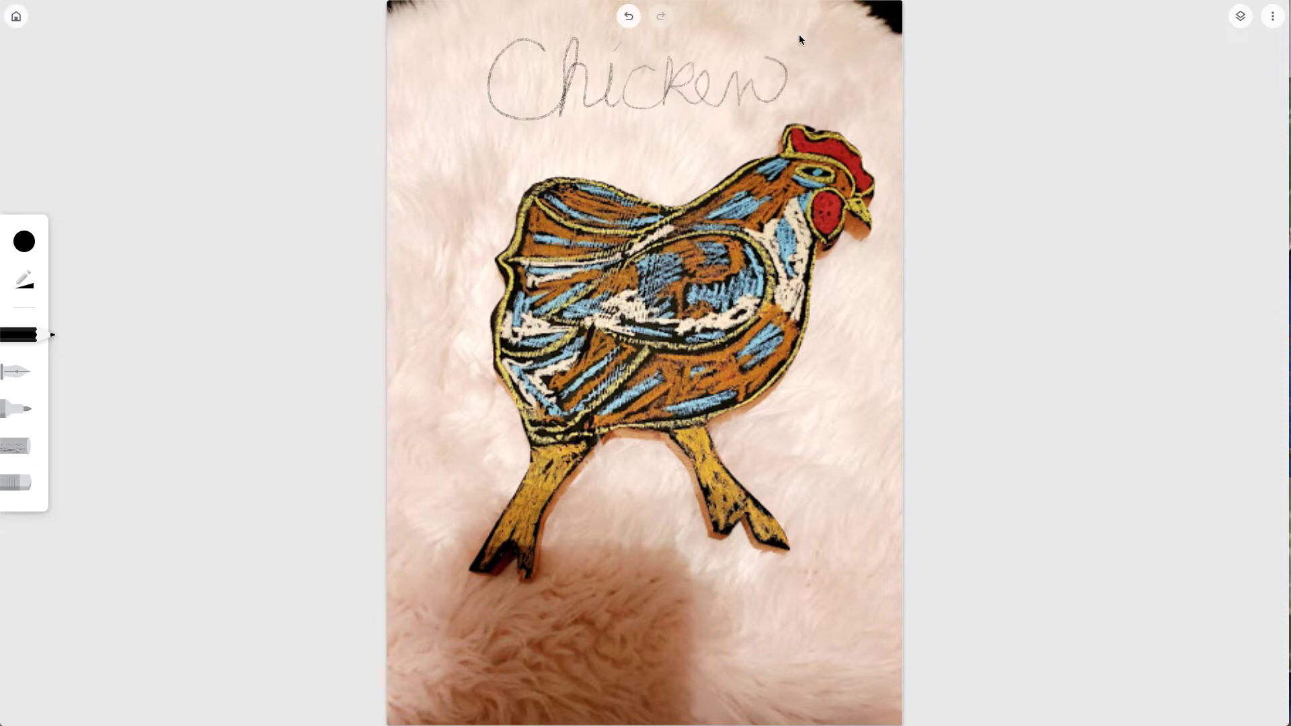
Scroll down the drawing page.
scroll(1132, 48, "down", 1)
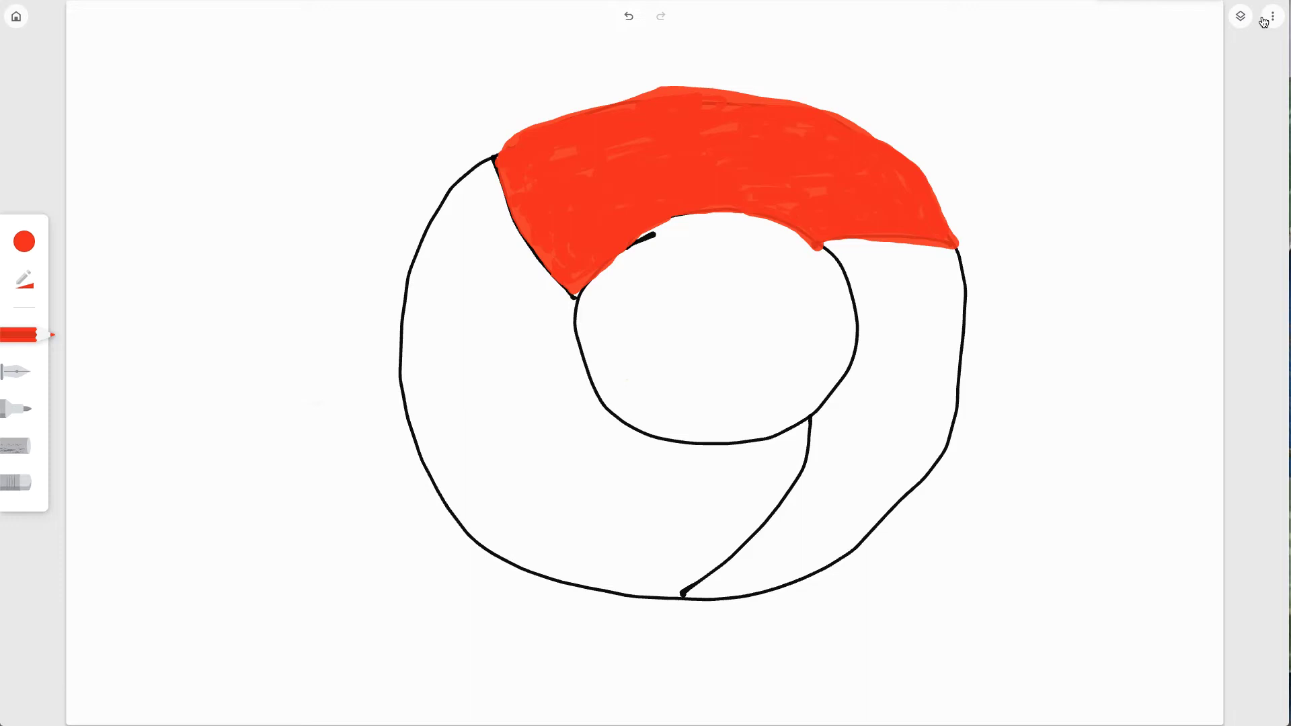
Move the outline layer above the red fill layer, then back below it.
left_click(1242, 19)
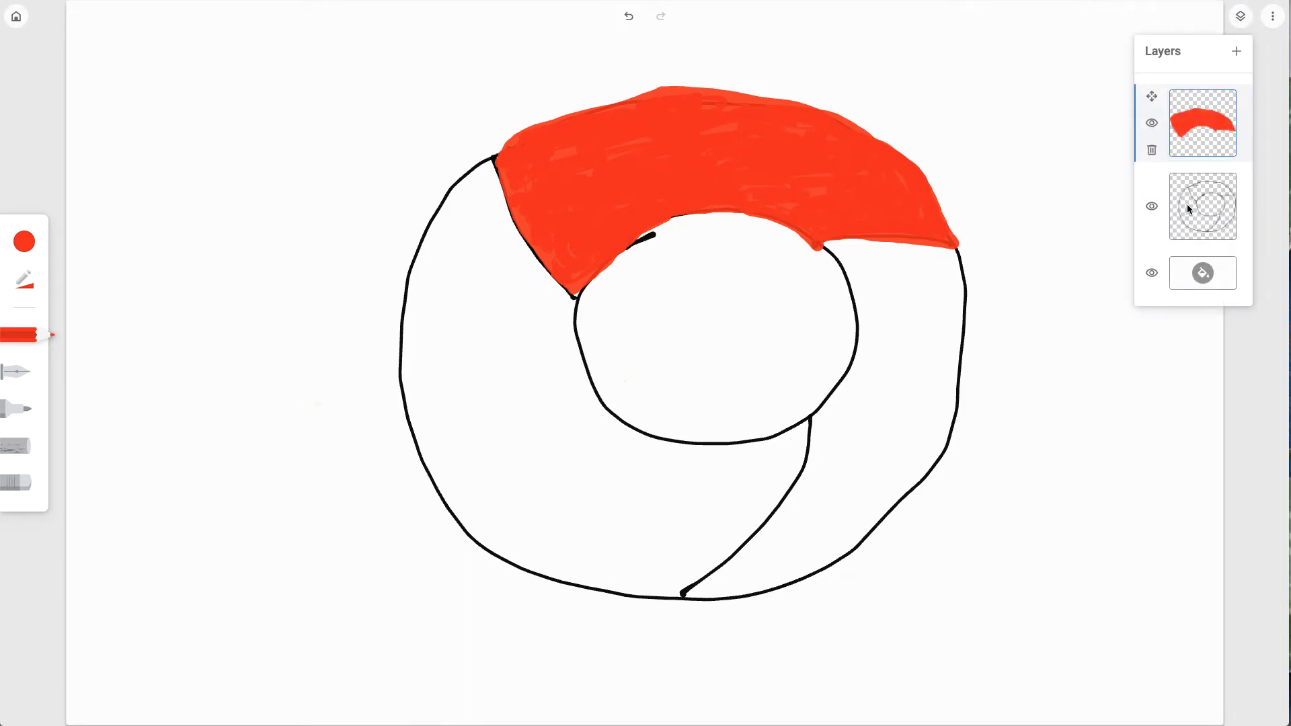
left_click_drag(1188, 204, 1180, 108)
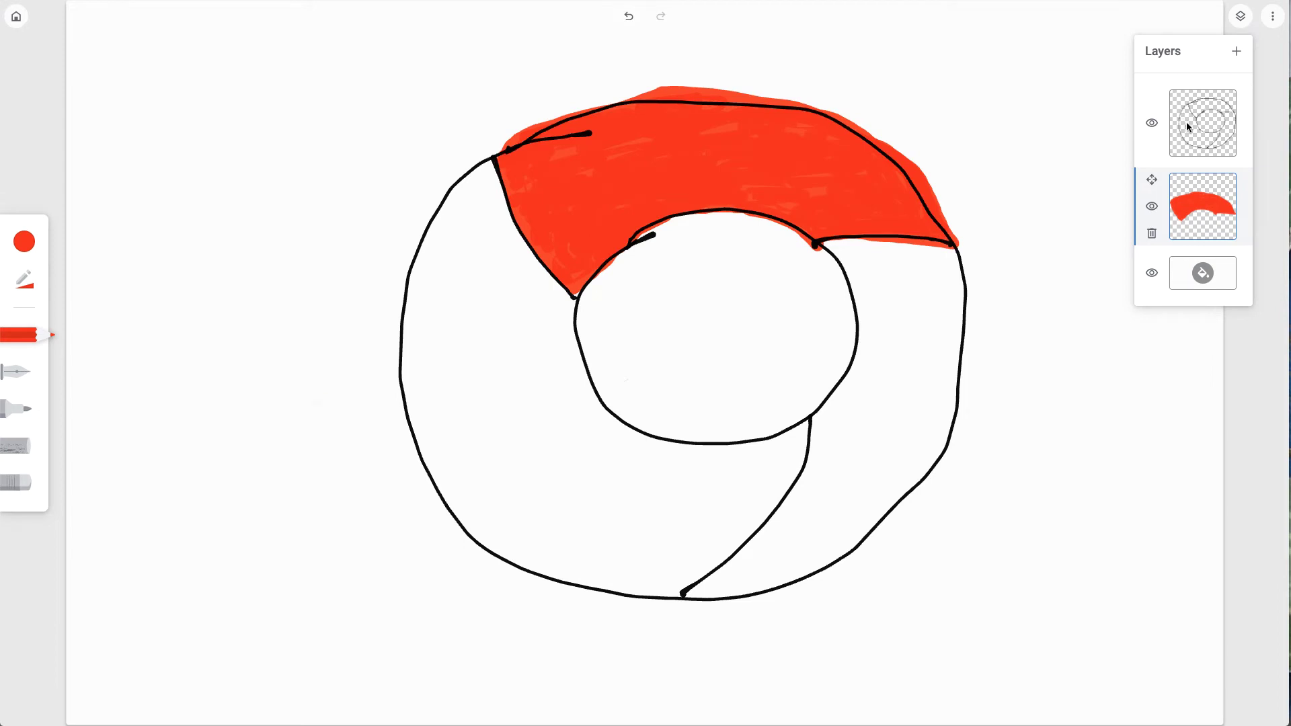
mouse_move(1186, 122)
left_mouse_down()
mouse_move(1210, 202)
mouse_move(1191, 180)
mouse_move(1183, 99)
left_mouse_up()
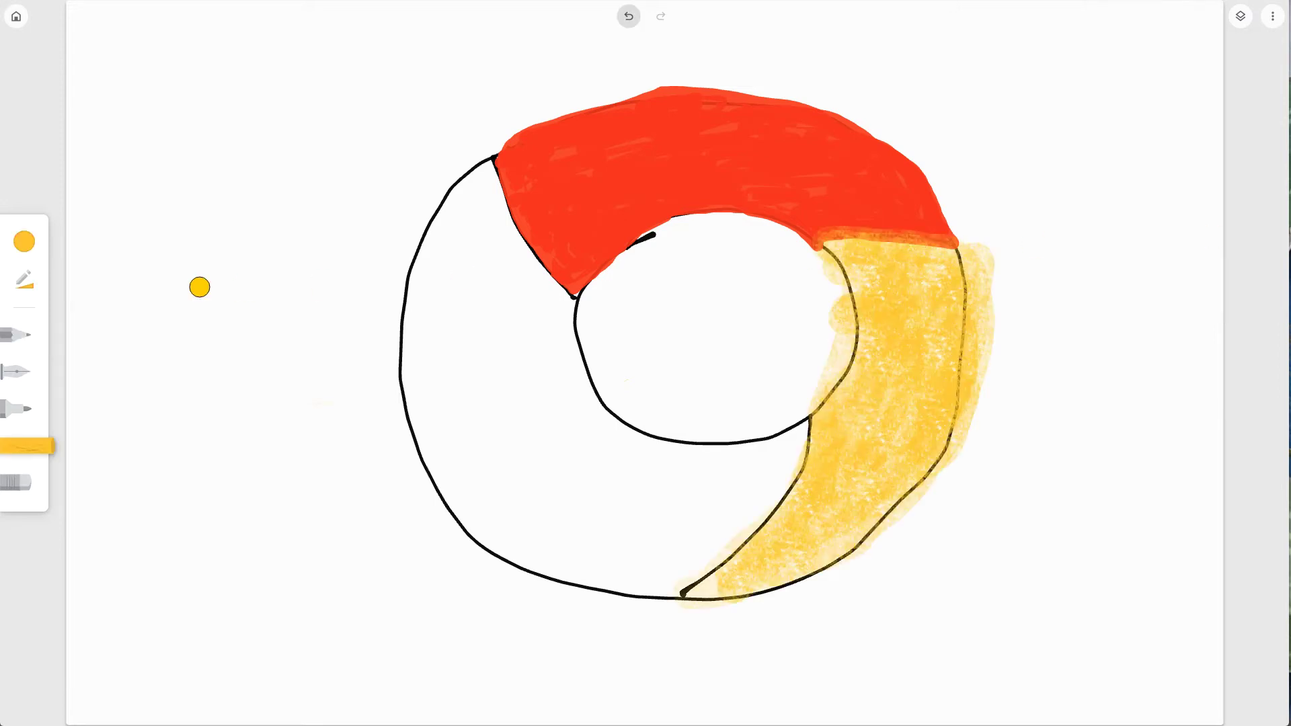
Erase the yellow spill along the inner black line and near the red section's edge.
left_click(22, 494)
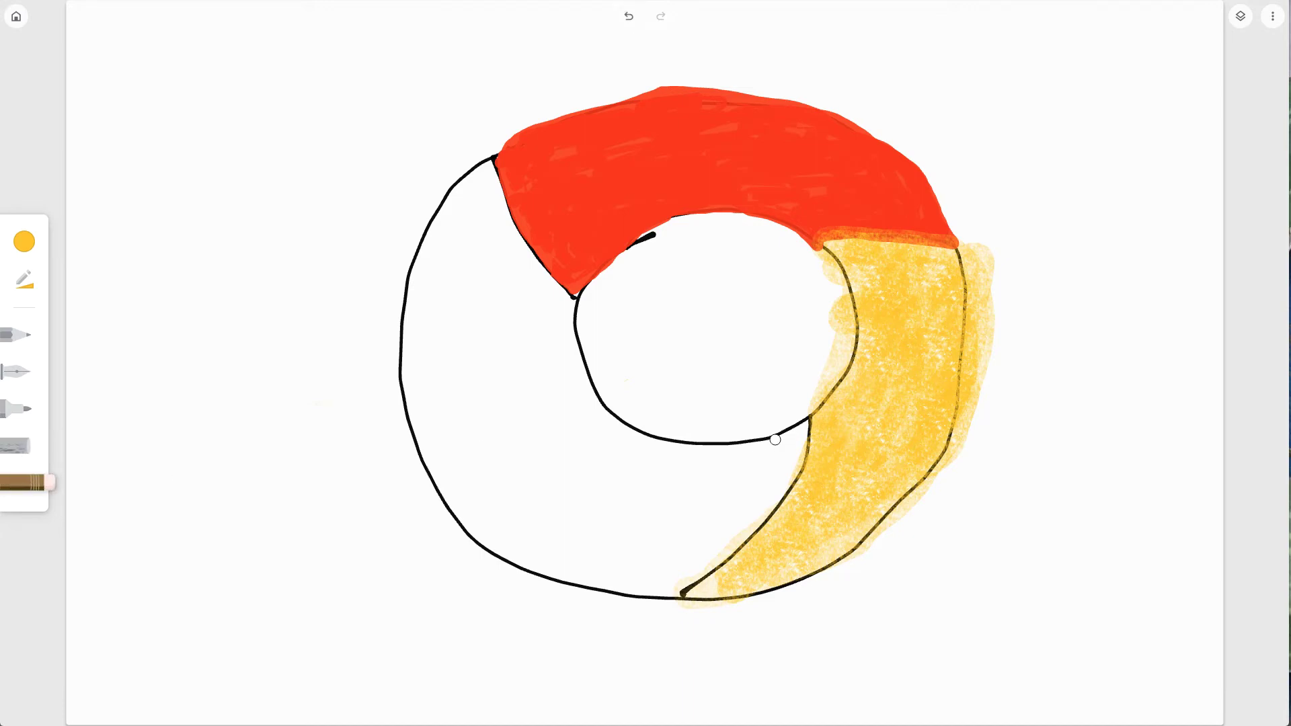
mouse_move(800, 425)
left_mouse_down()
mouse_move(755, 531)
mouse_move(689, 584)
left_mouse_up()
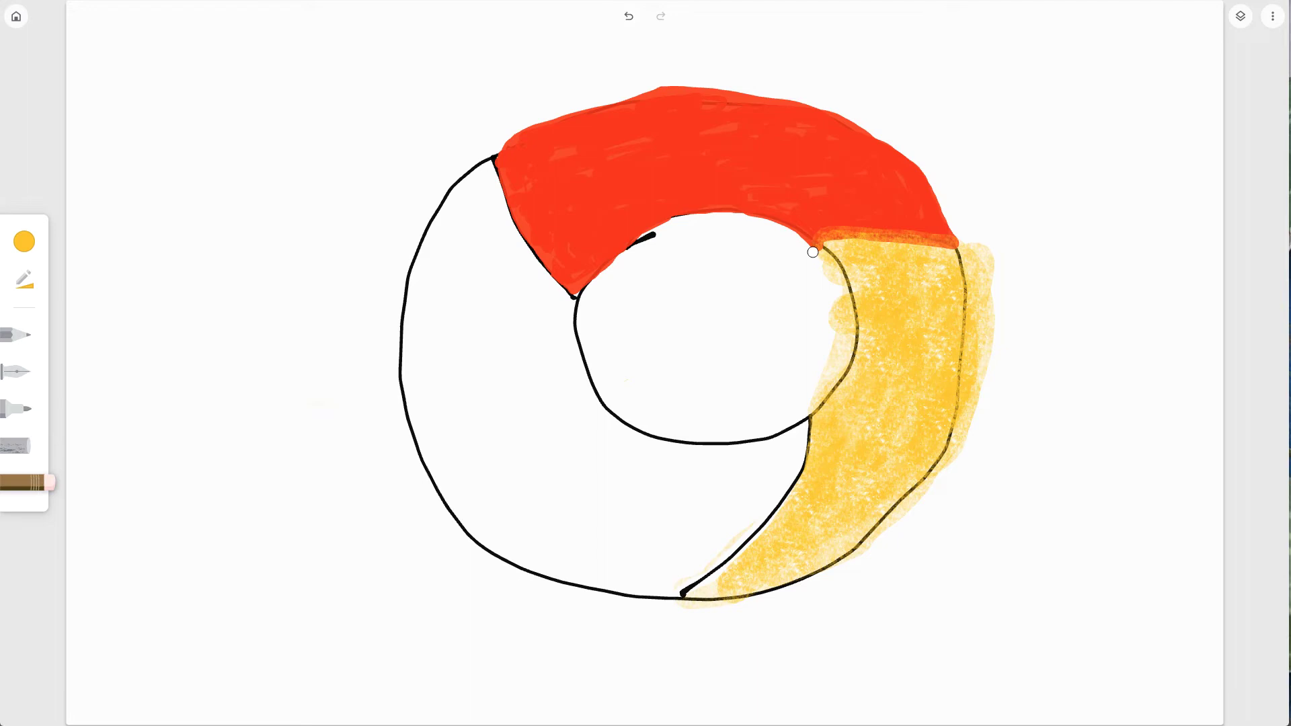
mouse_move(817, 259)
left_mouse_down()
mouse_move(835, 276)
mouse_move(841, 325)
mouse_move(813, 394)
mouse_move(835, 331)
mouse_move(821, 280)
mouse_move(836, 285)
mouse_move(845, 323)
mouse_move(831, 381)
mouse_move(833, 233)
mouse_move(926, 228)
mouse_move(959, 235)
mouse_move(882, 240)
mouse_move(965, 244)
mouse_move(968, 366)
mouse_move(938, 477)
mouse_move(965, 447)
mouse_move(970, 246)
mouse_move(989, 330)
mouse_move(990, 292)
mouse_move(975, 412)
mouse_move(977, 288)
mouse_move(971, 409)
mouse_move(996, 261)
left_mouse_up()
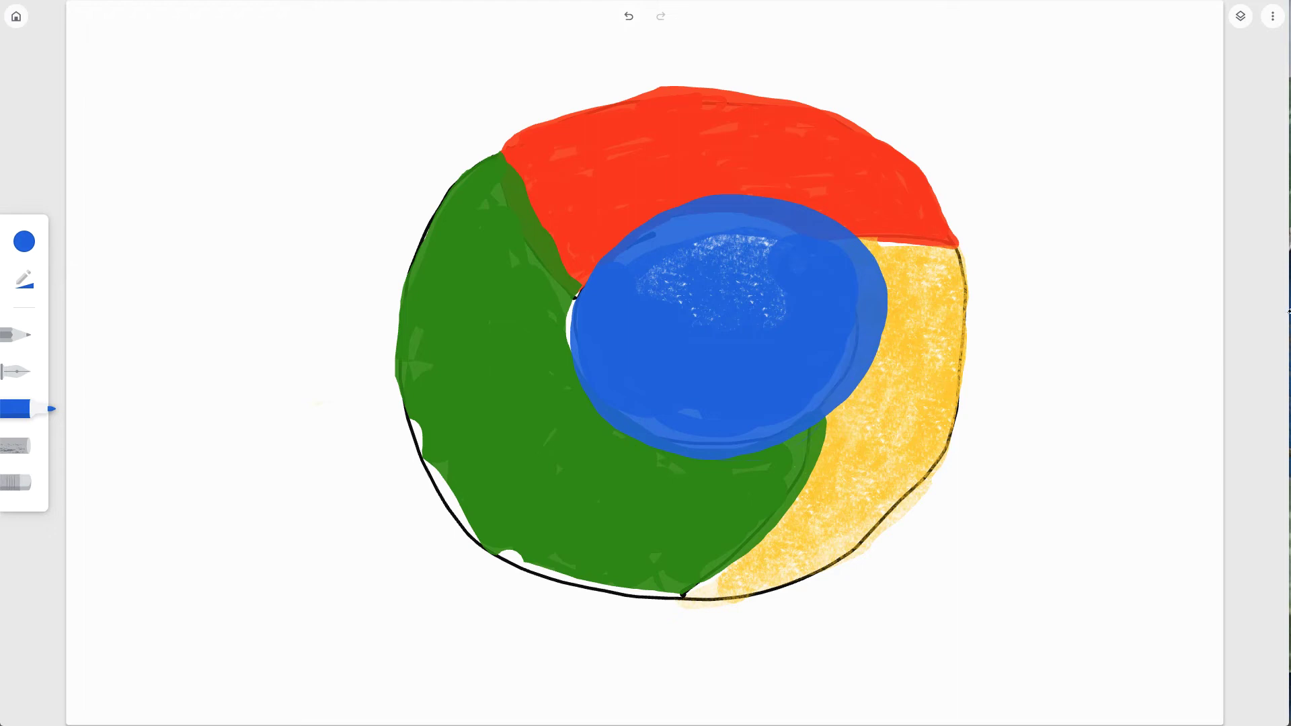
Drag the black sketch layer to the top of the layers list.
left_click_drag(1289, 312, 1290, 311)
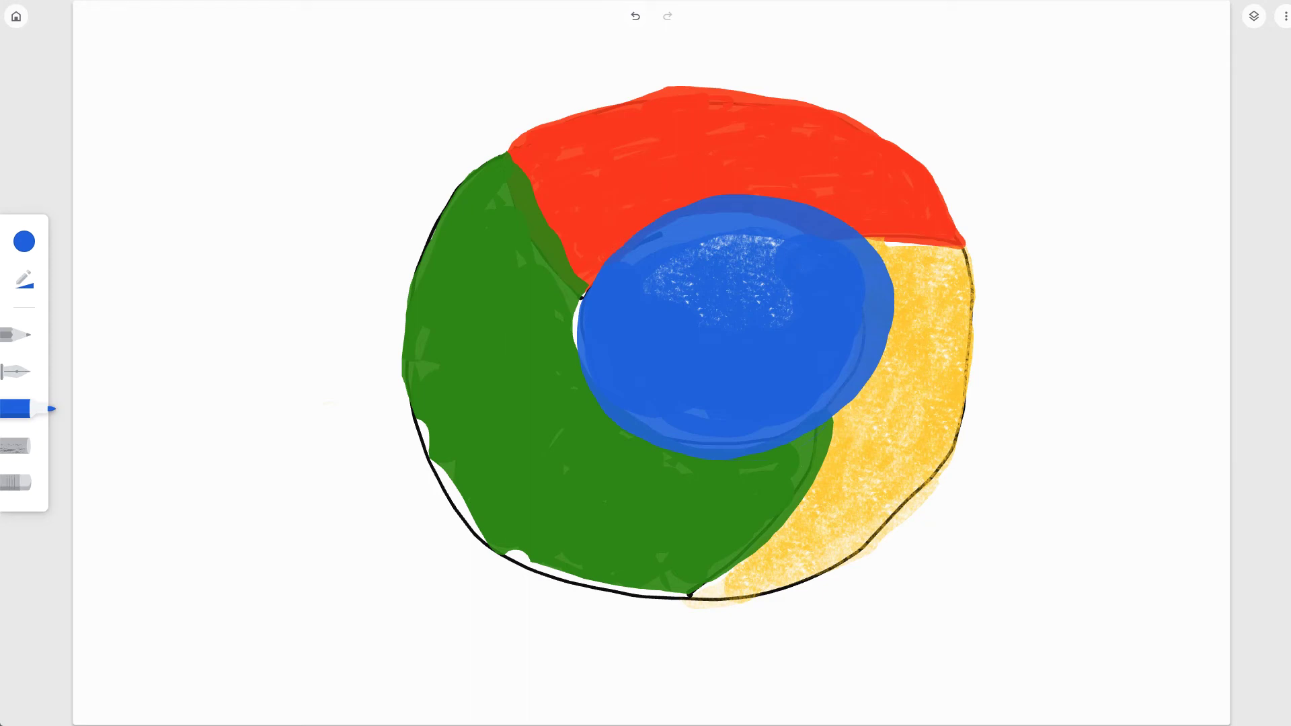
left_click(1255, 16)
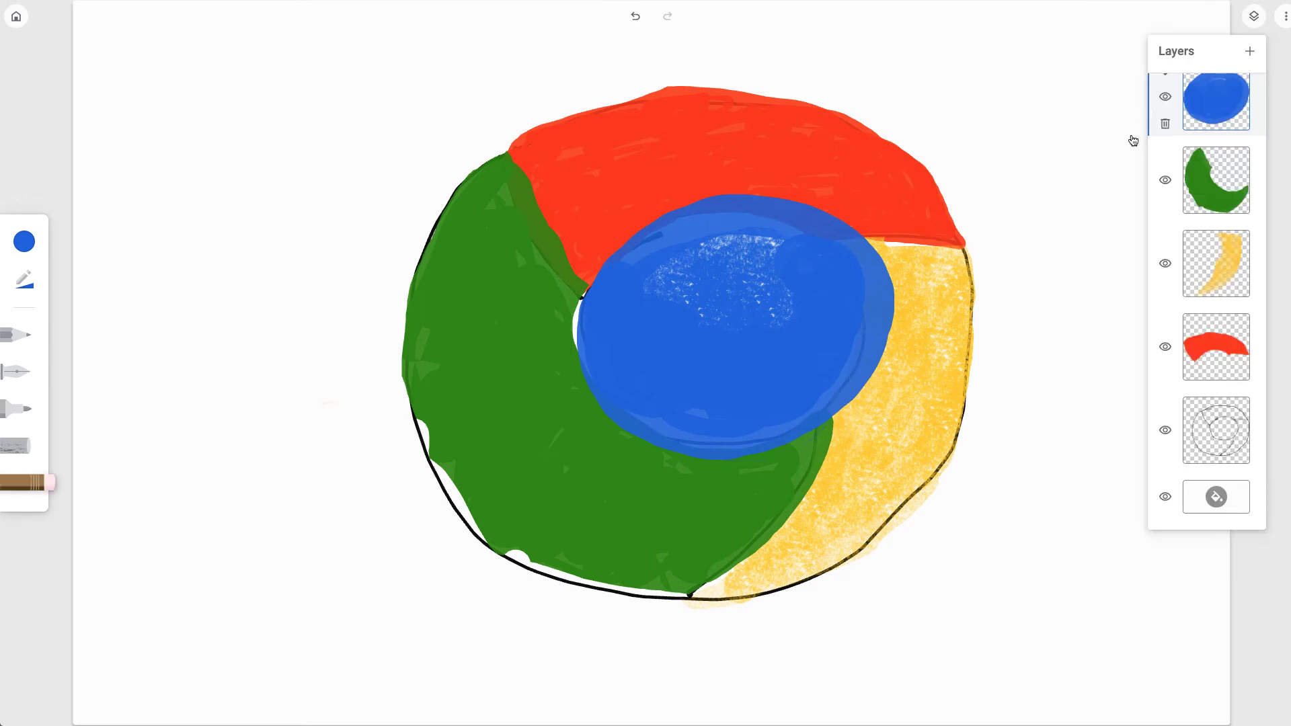
left_click(1254, 15)
left_click(1255, 16)
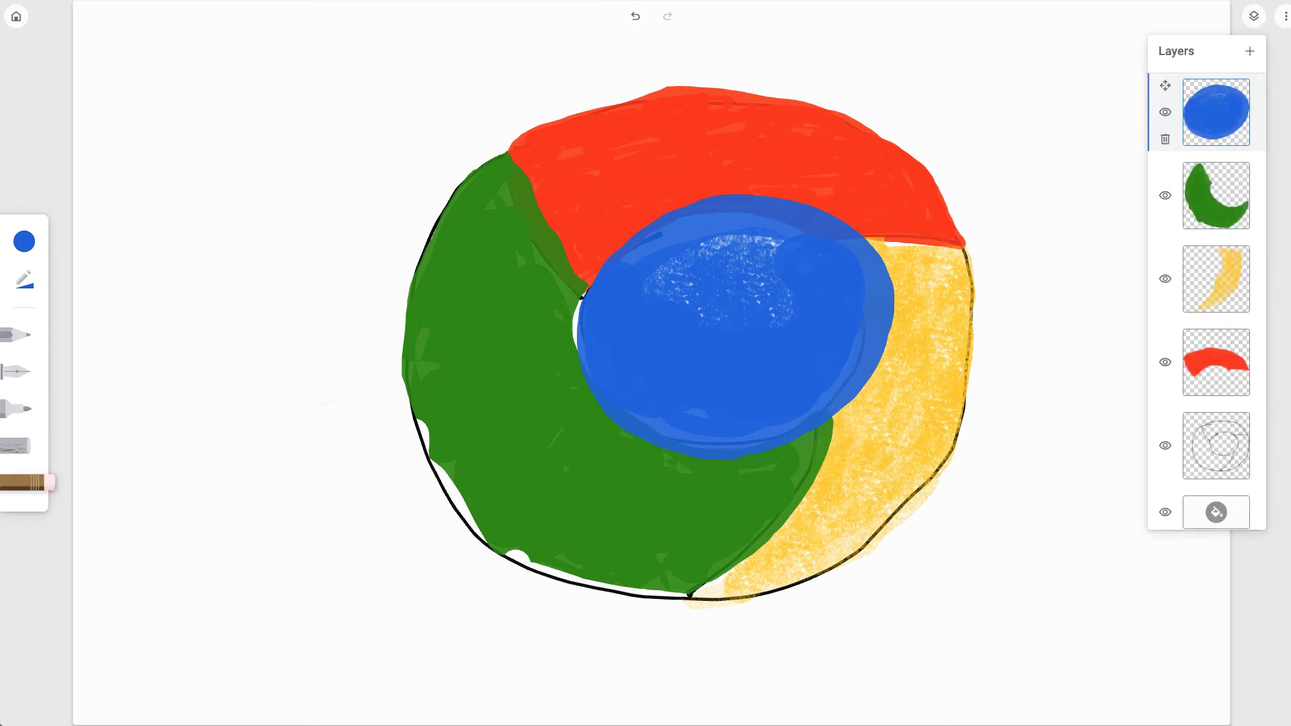
mouse_move(1208, 455)
left_mouse_down()
mouse_move(1234, 161)
mouse_move(1204, 85)
mouse_move(1185, 88)
left_mouse_up()
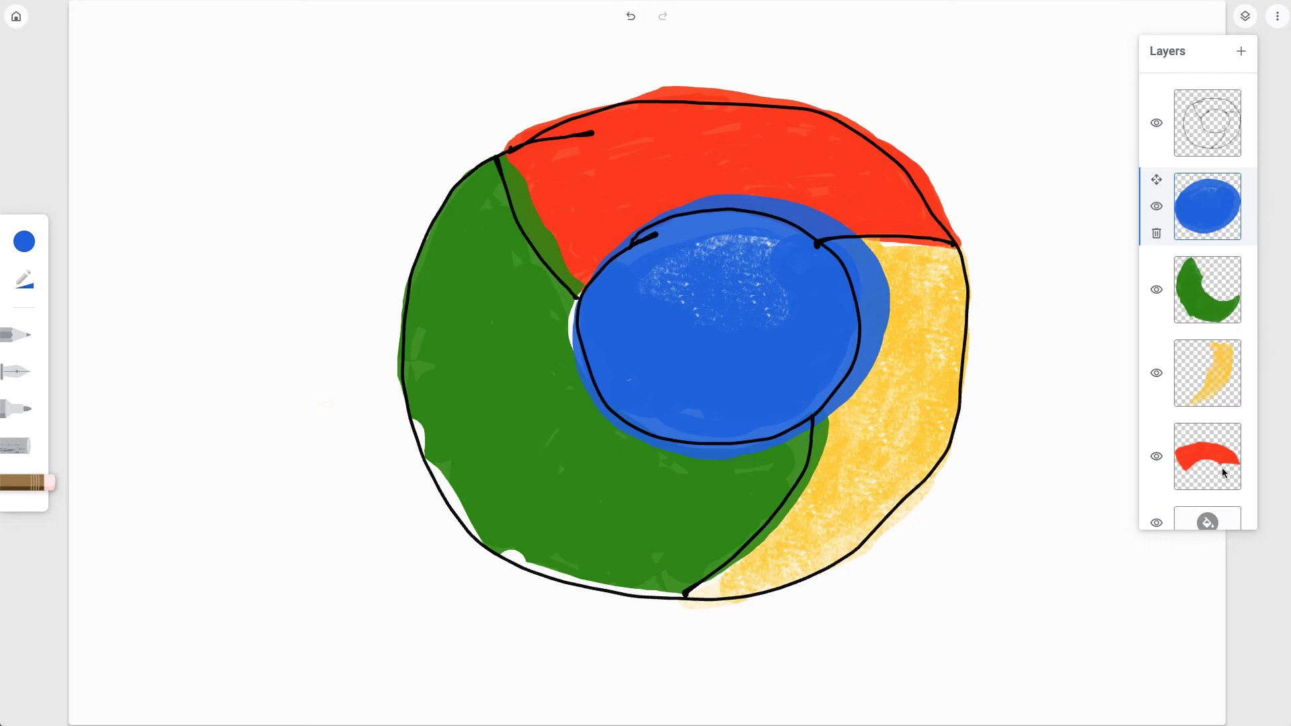
scroll(1222, 467, "down", 1)
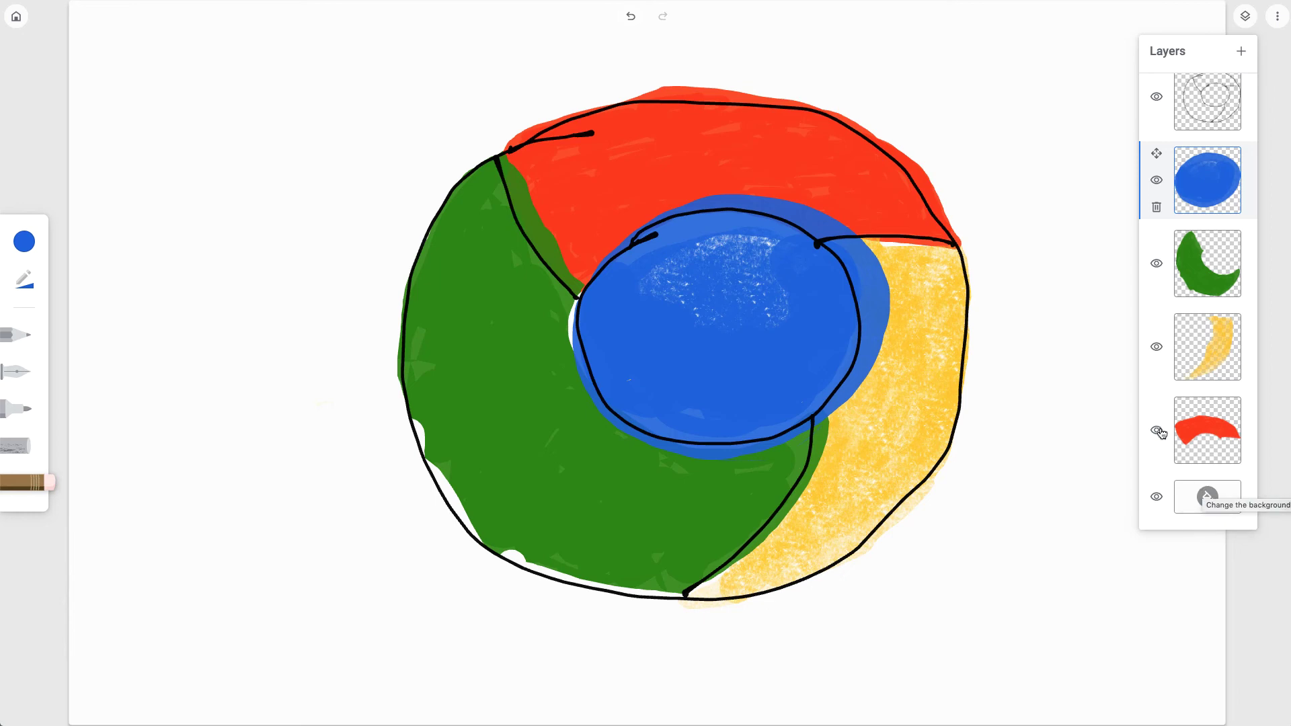
Check the red and yellow layers by toggling them, then save the drawing as a PNG image.
left_click(1157, 431)
left_click(1156, 430)
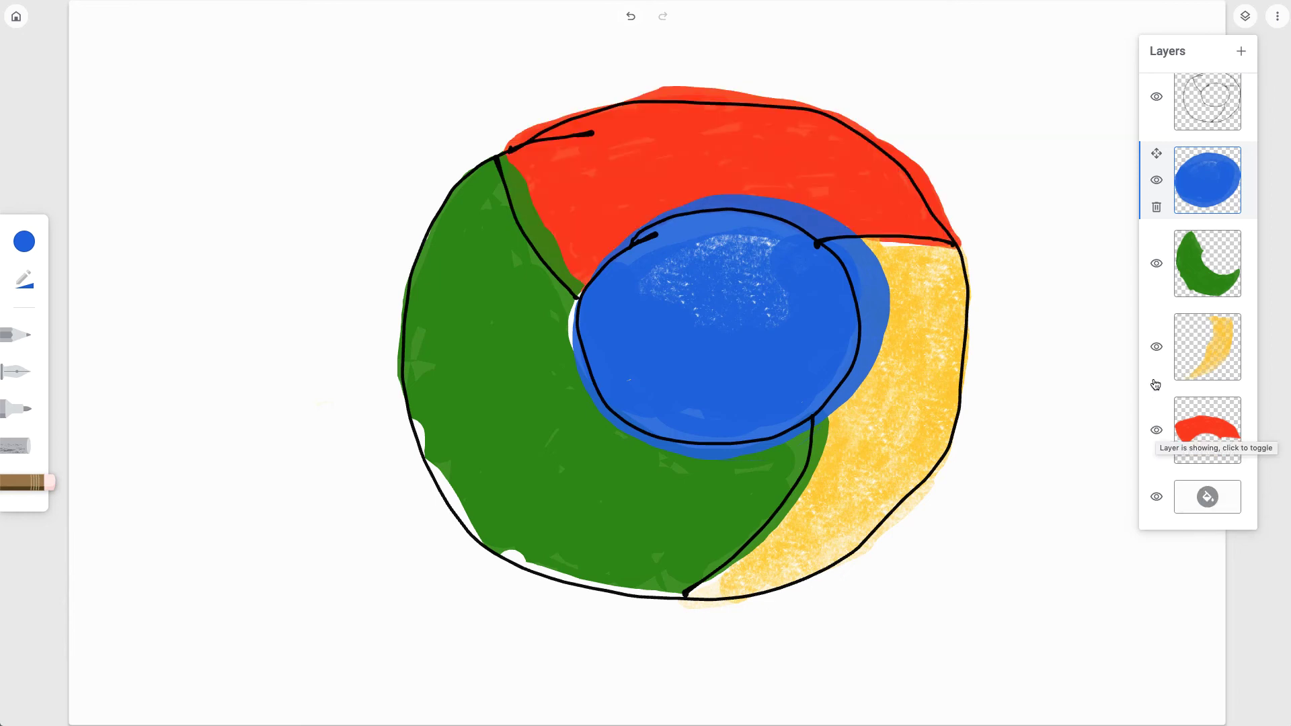
left_click(1155, 348)
left_click(1155, 348)
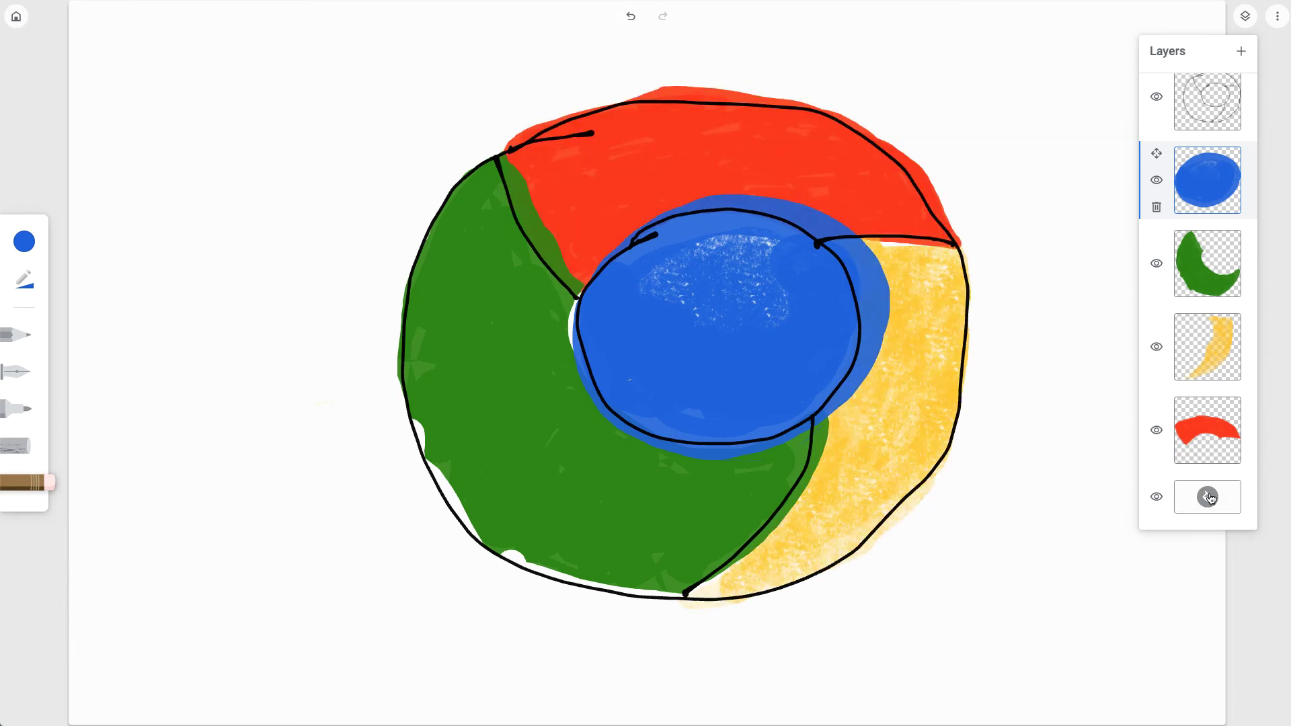
left_click(1207, 497)
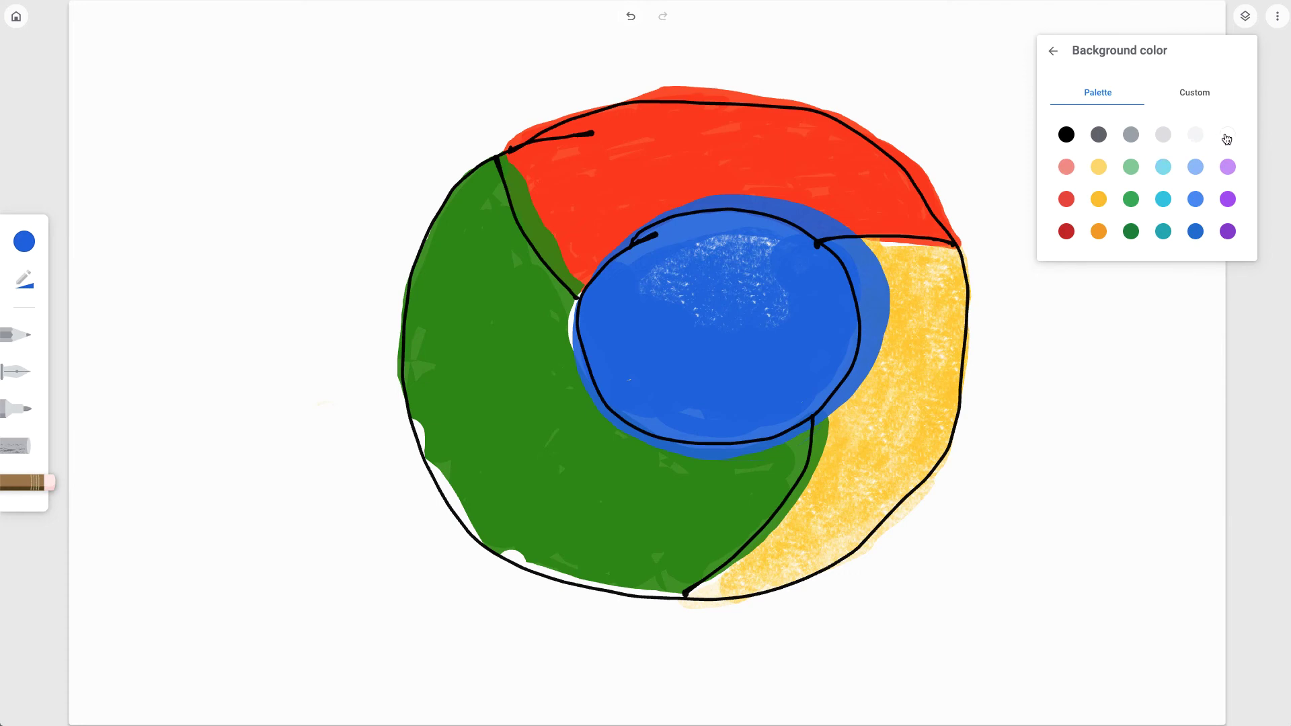
left_click(1278, 15)
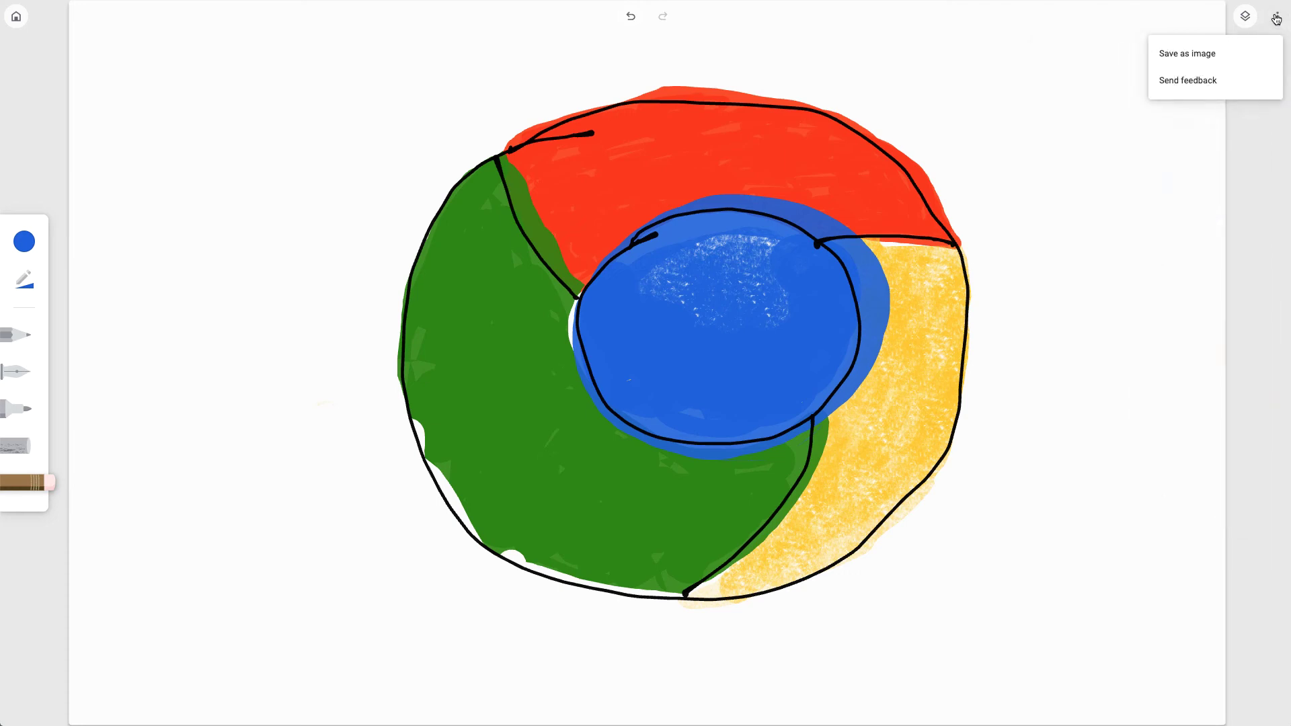
left_click(1192, 53)
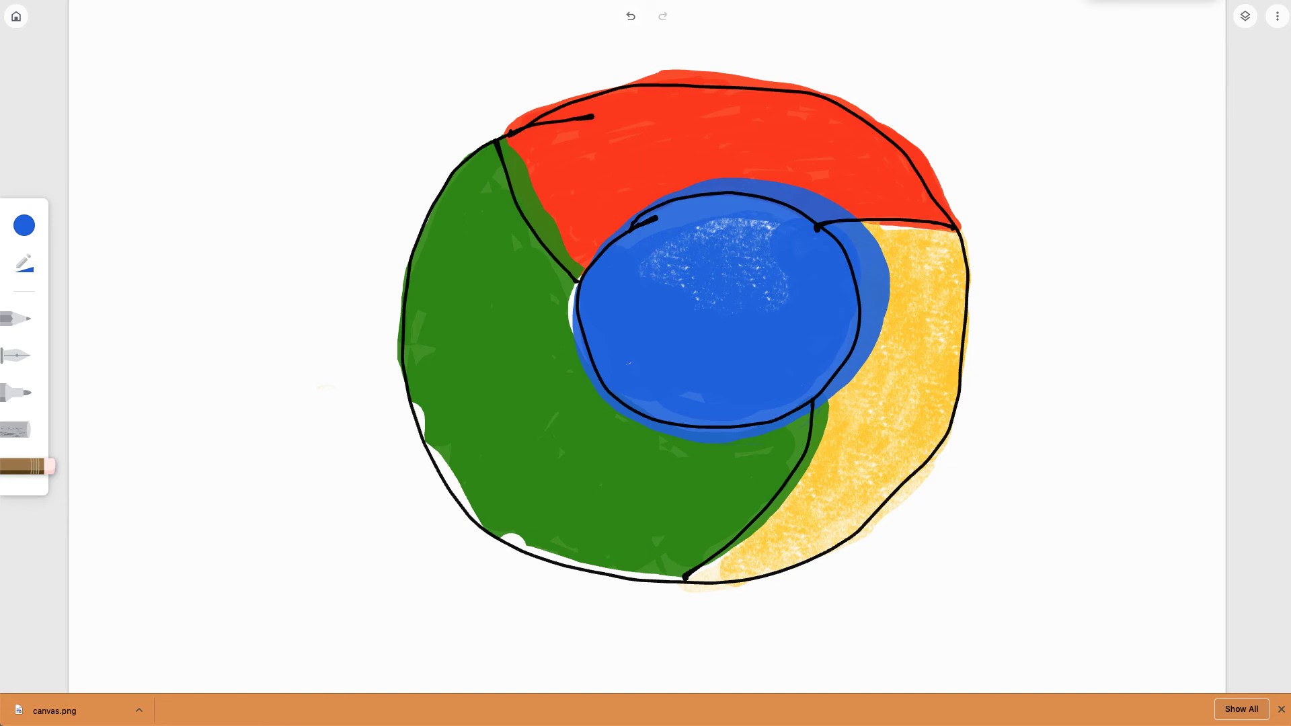
Hide the background layer, save the transparent logo as a PNG, and switch to Google Slides.
left_click(1245, 15)
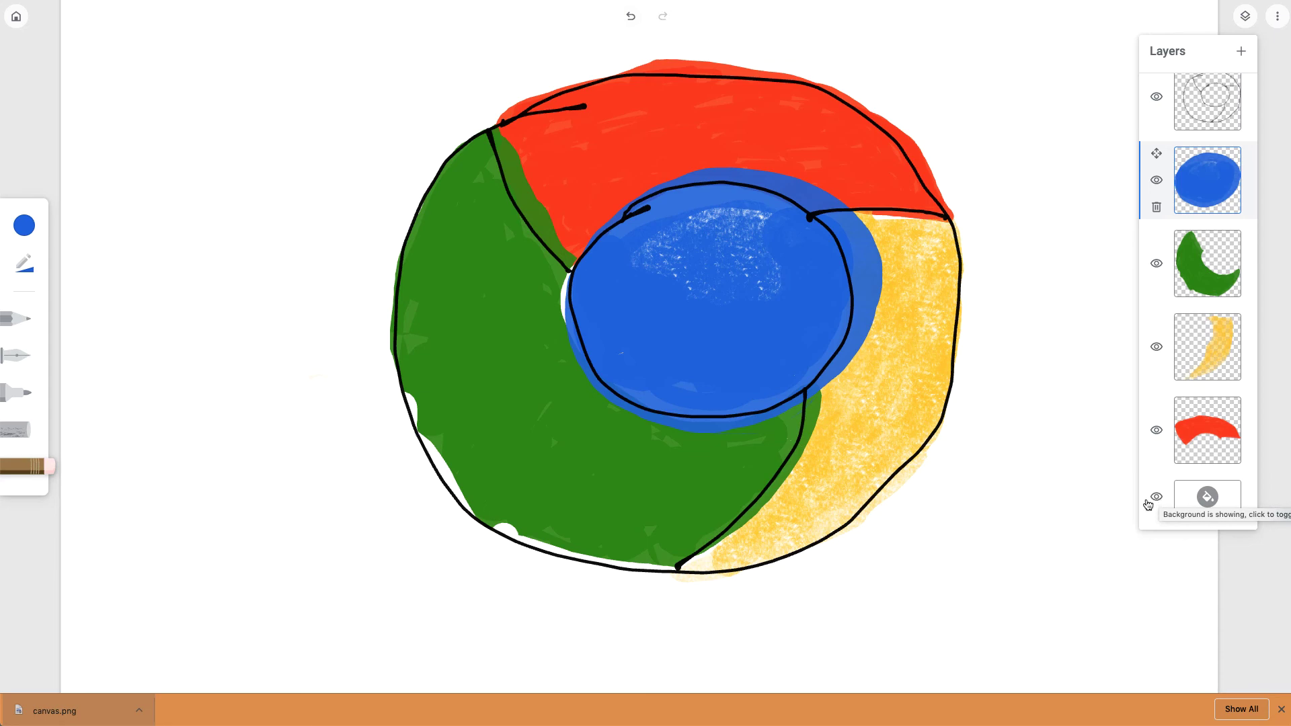
left_click(1156, 497)
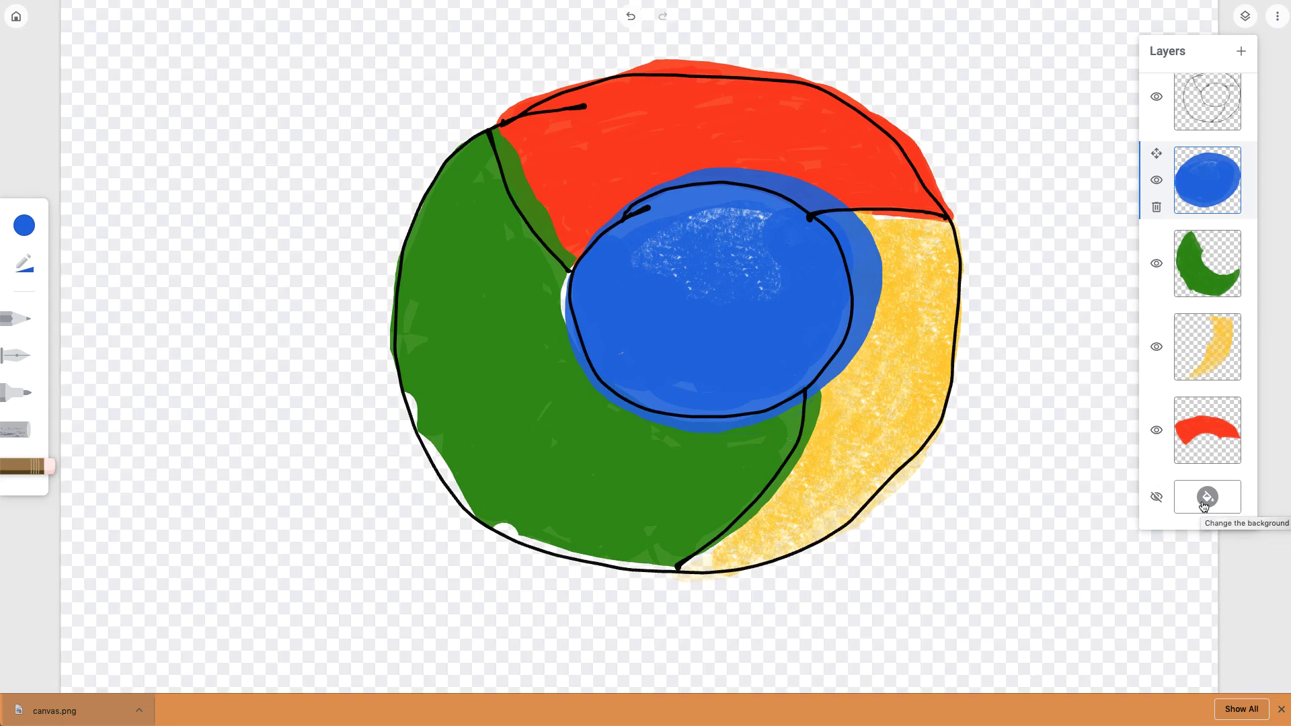
left_click(1274, 21)
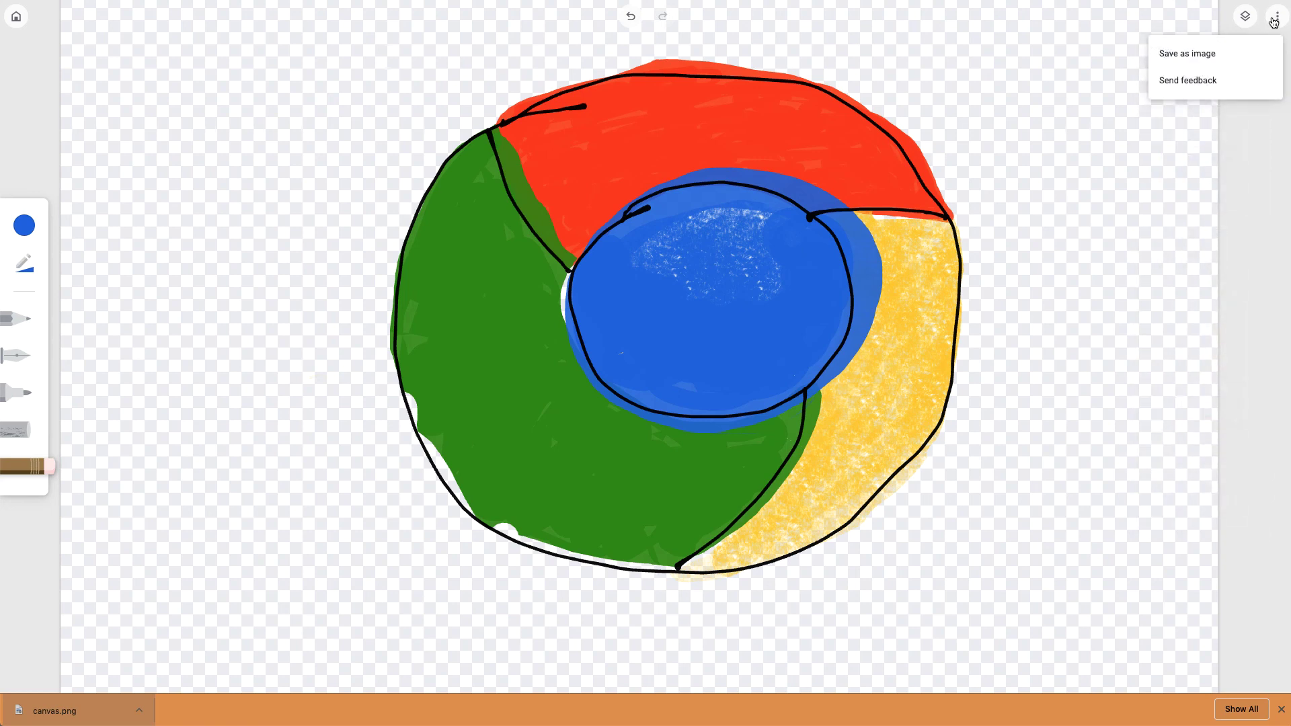
left_click(1184, 55)
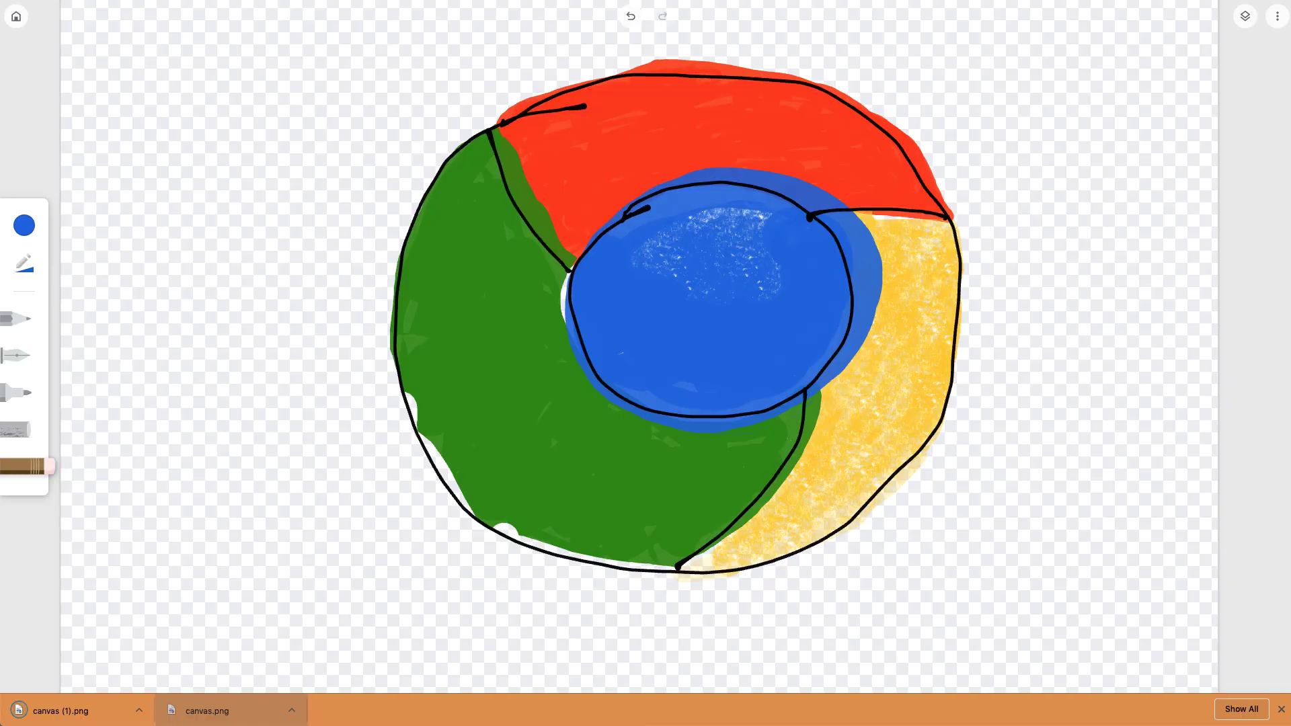
key("ctrl+Tab")
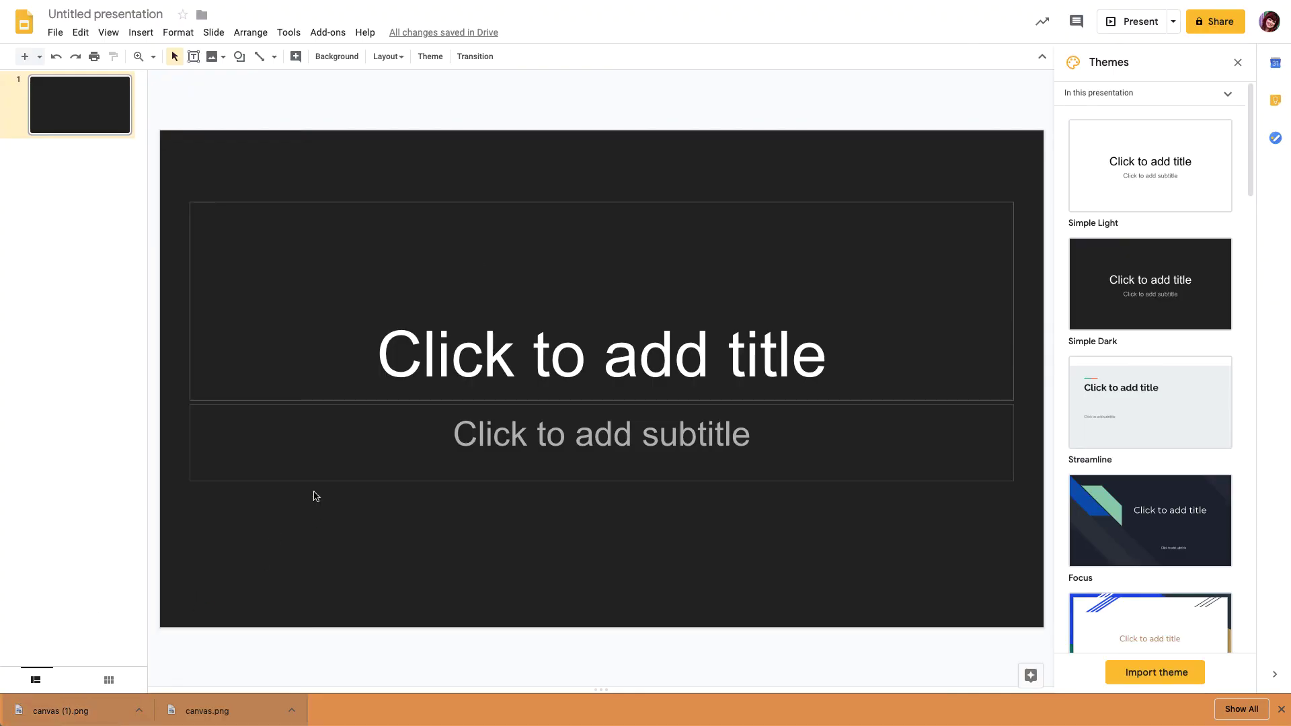
Paste the Chrome logo onto the dark slide, then resize it and centre it.
key("ctrl+v")
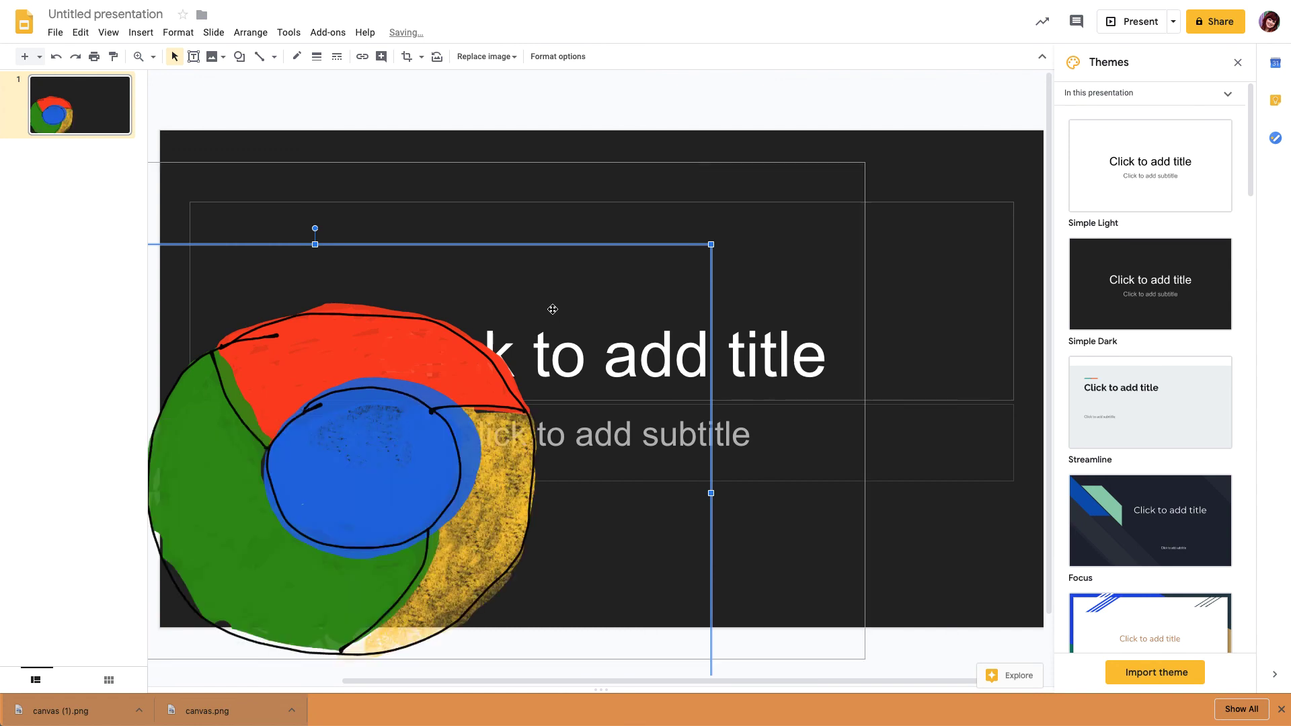
left_click_drag(553, 310, 555, 306)
left_click_drag(626, 350, 233, 553)
left_click_drag(309, 538, 972, 553)
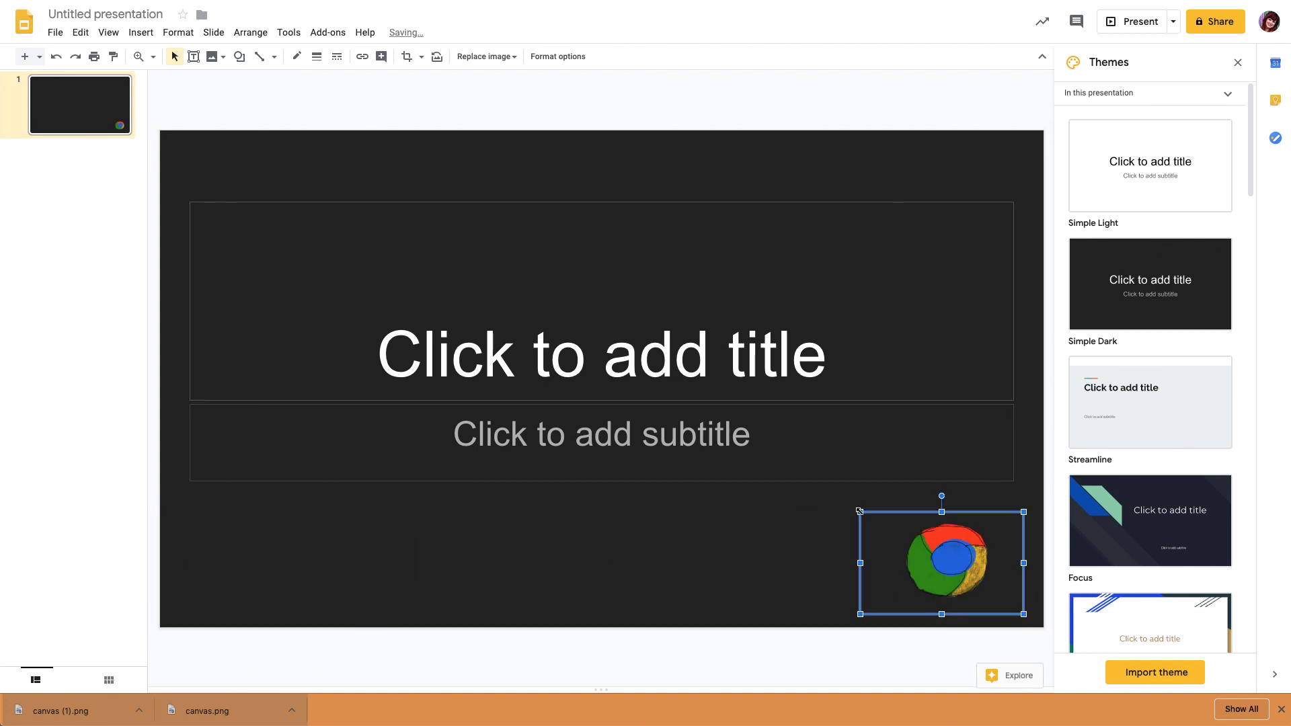
left_click_drag(860, 511, 538, 309)
left_click_drag(858, 462, 678, 380)
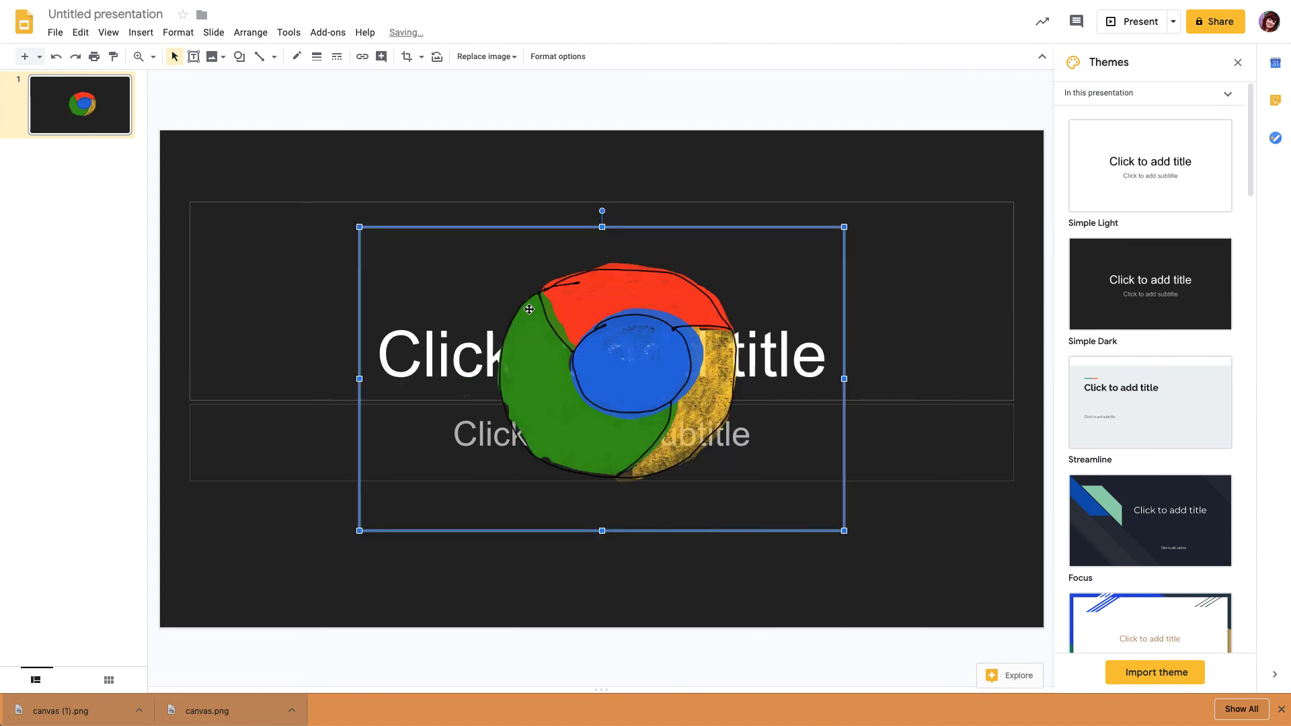
Delete the empty title and subtitle placeholders.
left_click(277, 206)
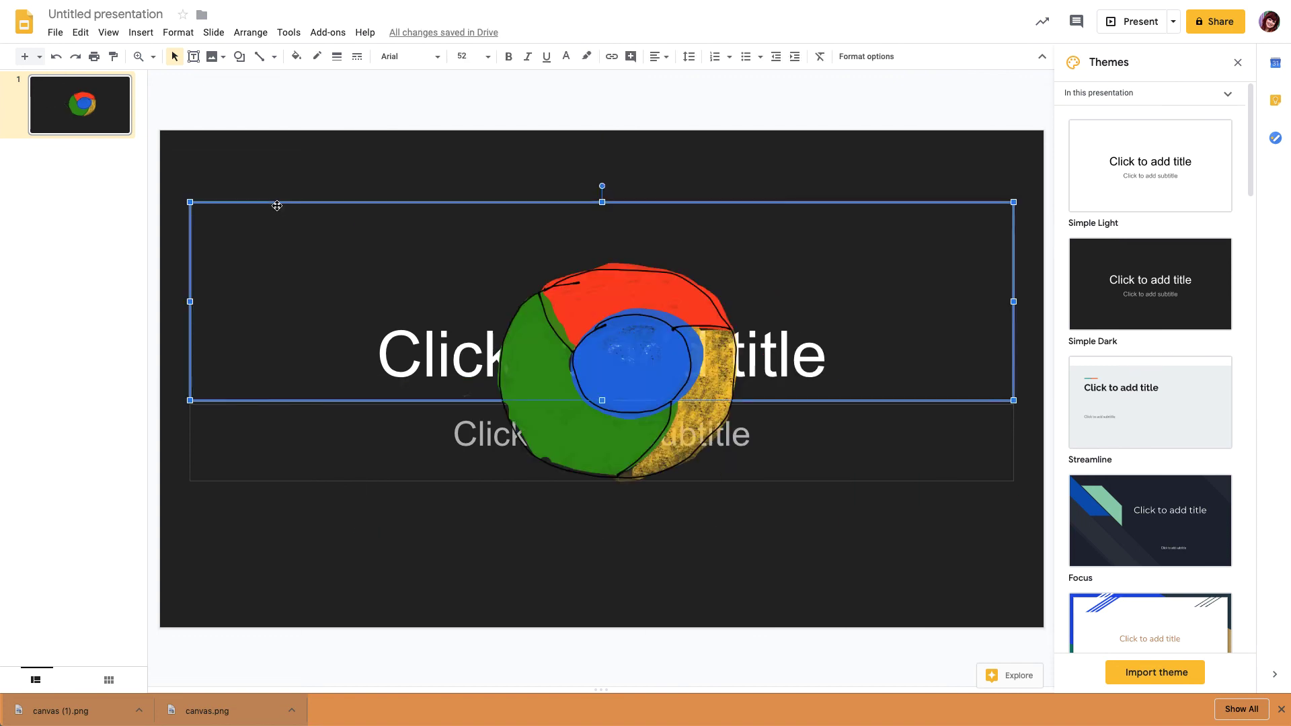
key("Delete")
left_click(281, 407)
key("Delete")
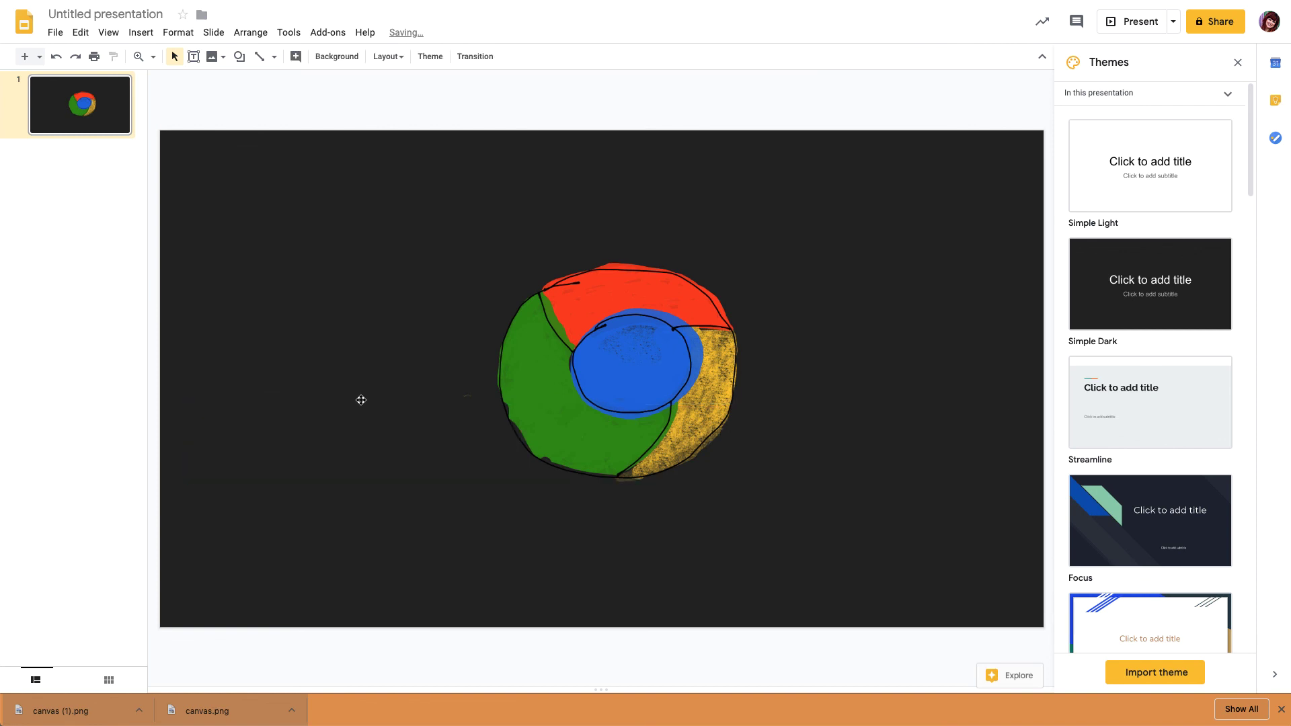